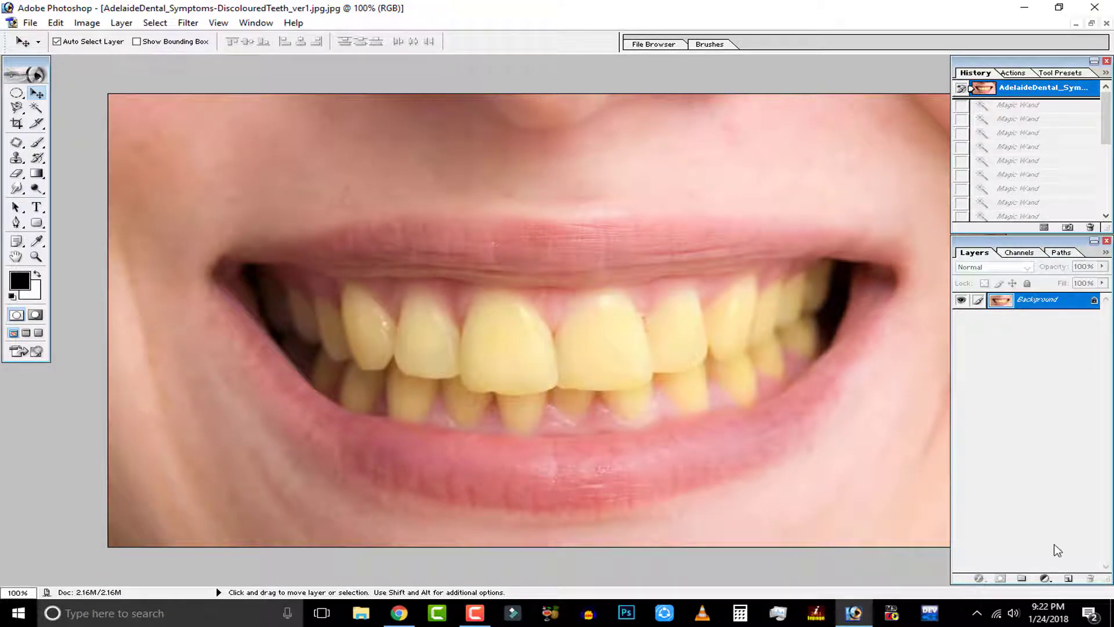
# Step: Convert the locked Background of the smile photo into an editable layer named Layer 0
pyautogui.rightClick(1002, 303)
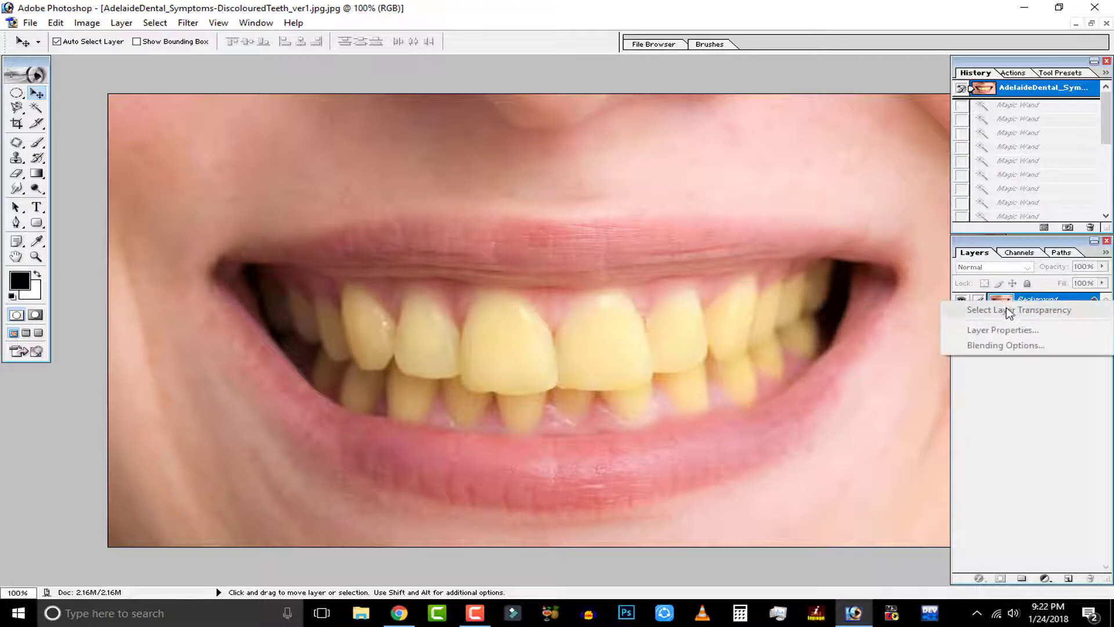
pyautogui.click(1001, 409)
pyautogui.doubleClick(1095, 300)
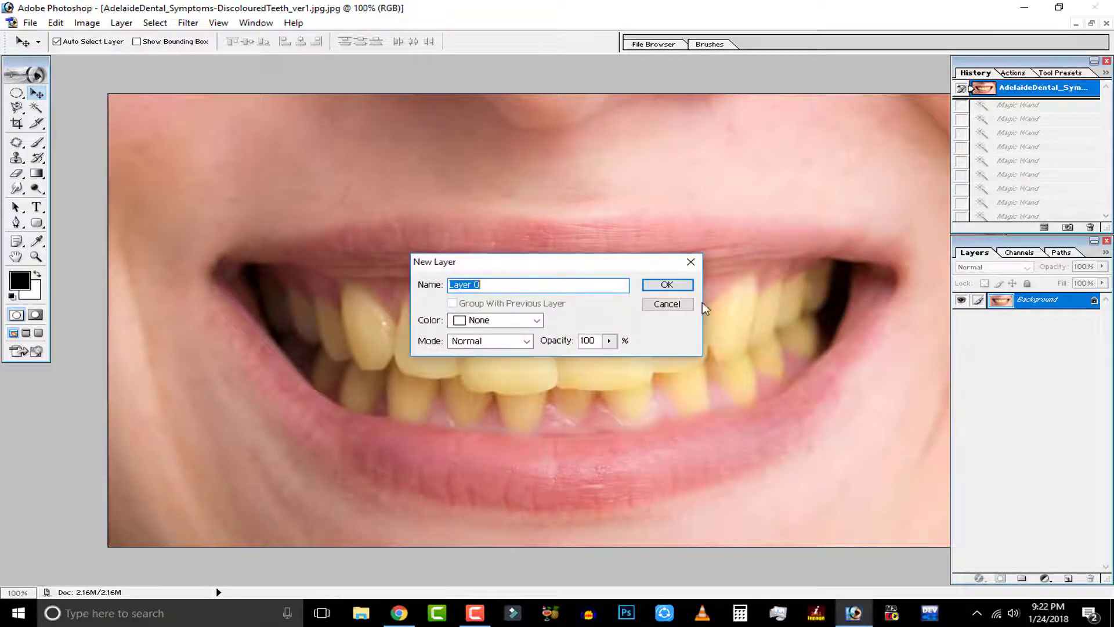
pyautogui.click(686, 288)
# Step: Duplicate Layer 0 within the same document as Layer 0 copy and make the copy the active layer
pyautogui.rightClick(1007, 306)
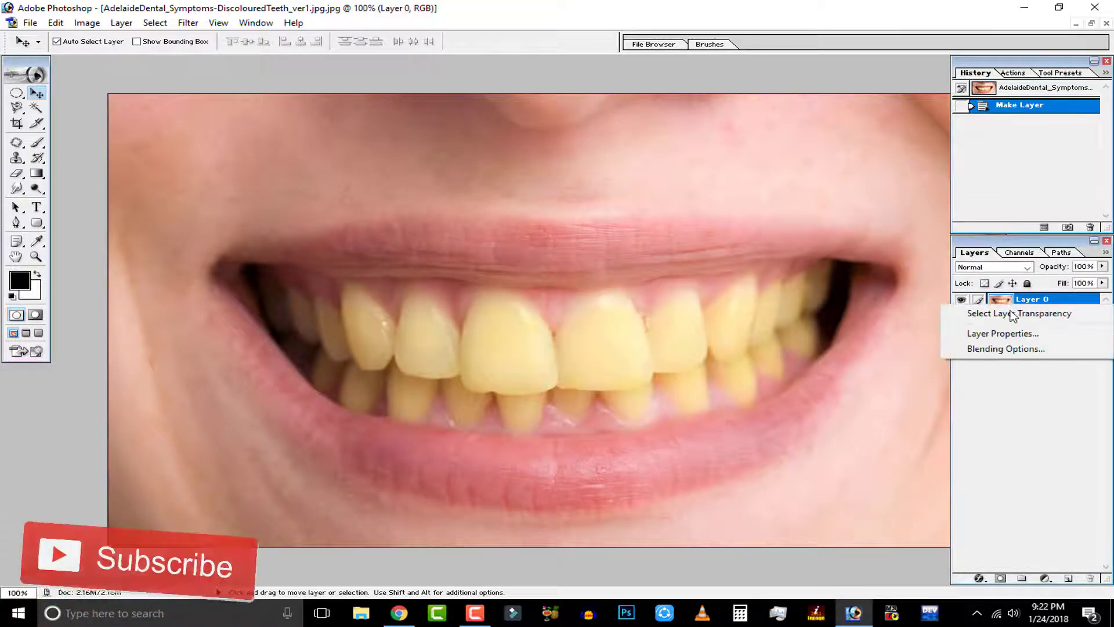
pyautogui.click(1015, 398)
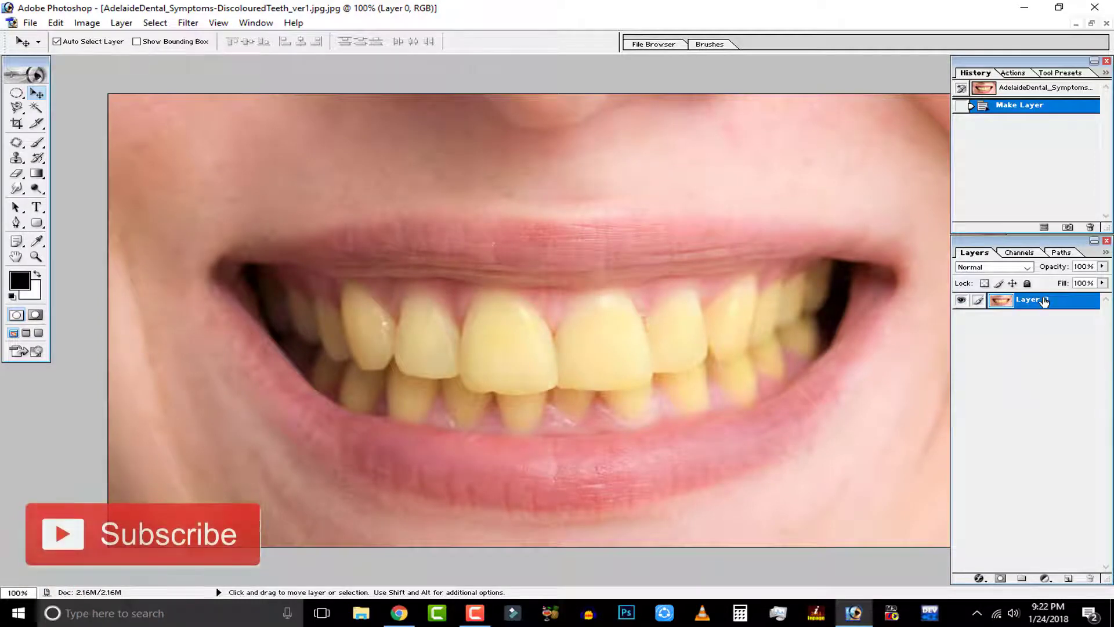
pyautogui.rightClick(1010, 300)
pyautogui.click(985, 333)
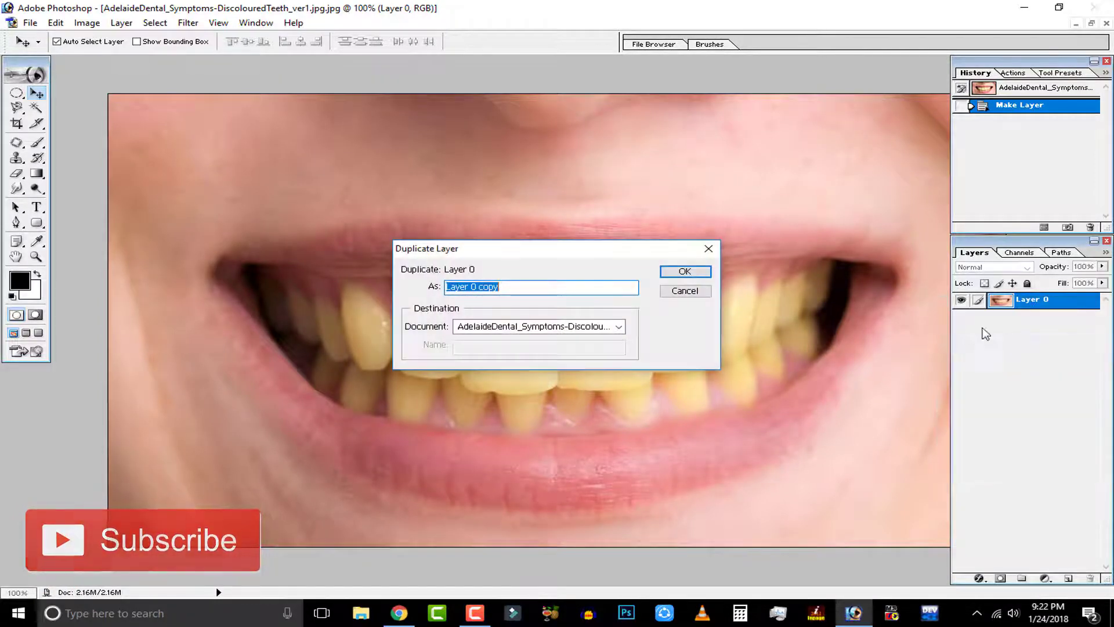
pyautogui.click(682, 271)
pyautogui.click(1045, 318)
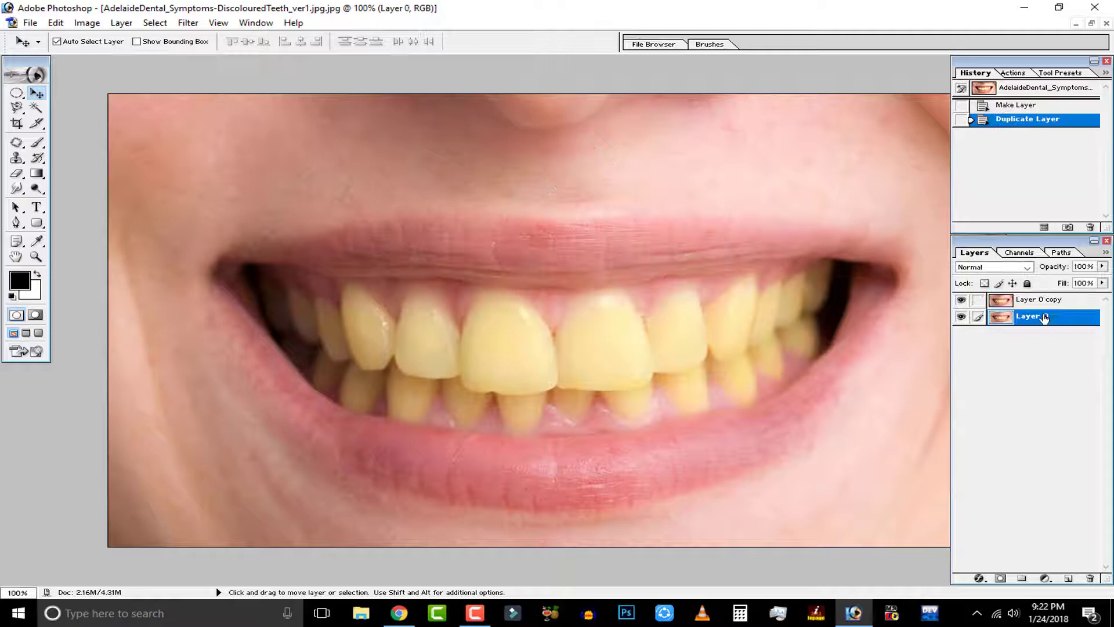
pyautogui.click(1005, 303)
# Step: Try tracing the gum line of the two rearmost upper teeth with the Pen tool, and restore the image's original history state
pyautogui.hotkey('ctrl', '+')
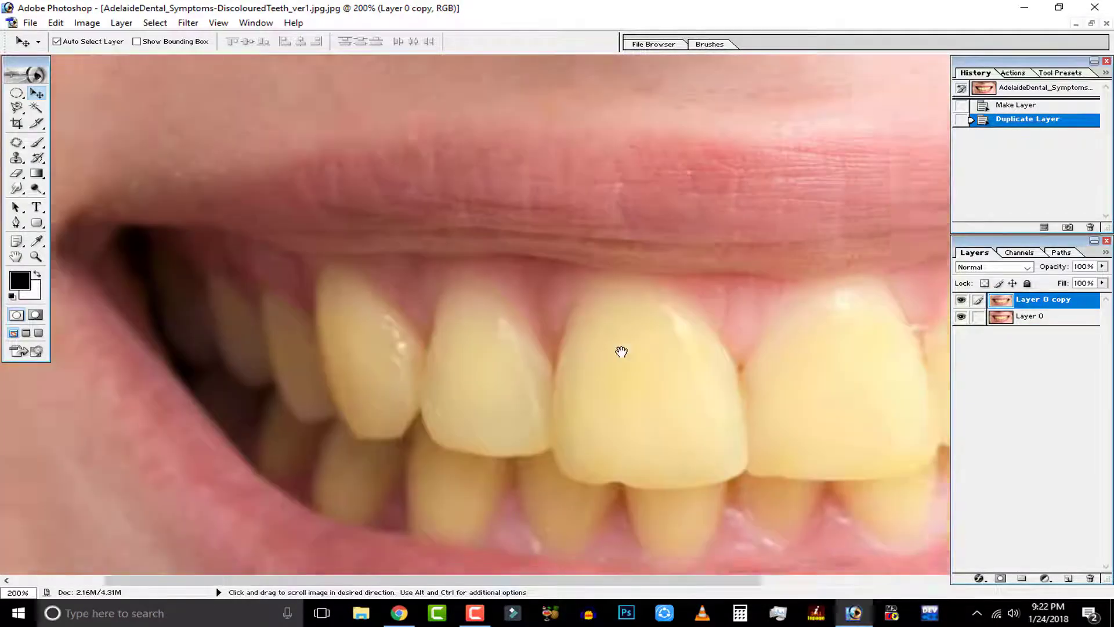
pyautogui.moveTo(162, 360); pyautogui.dragTo(423, 375)
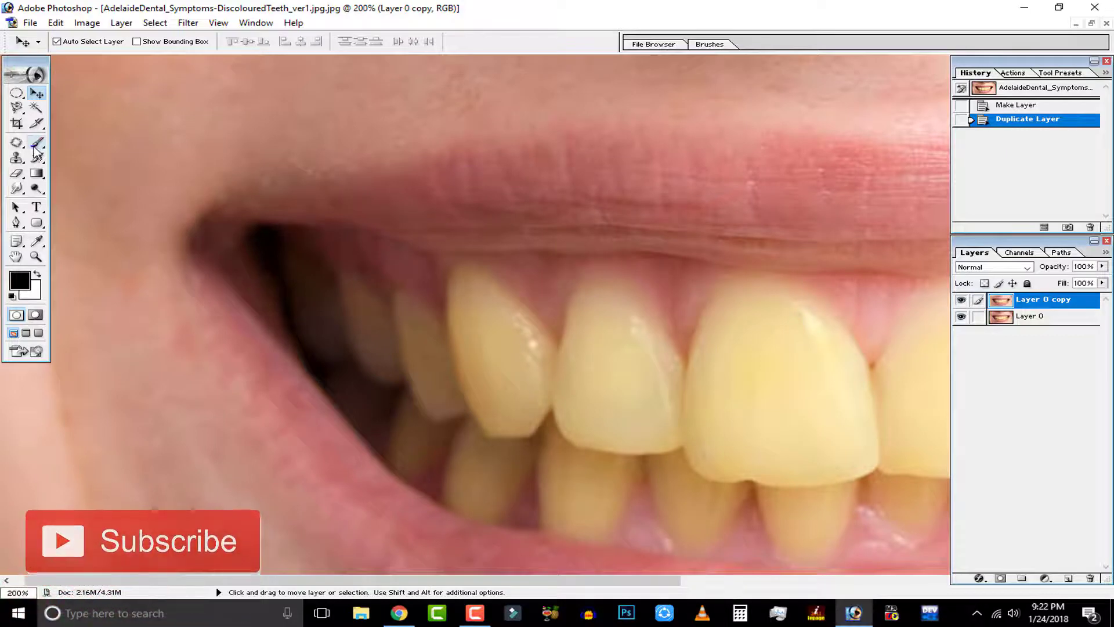
pyautogui.click(16, 108)
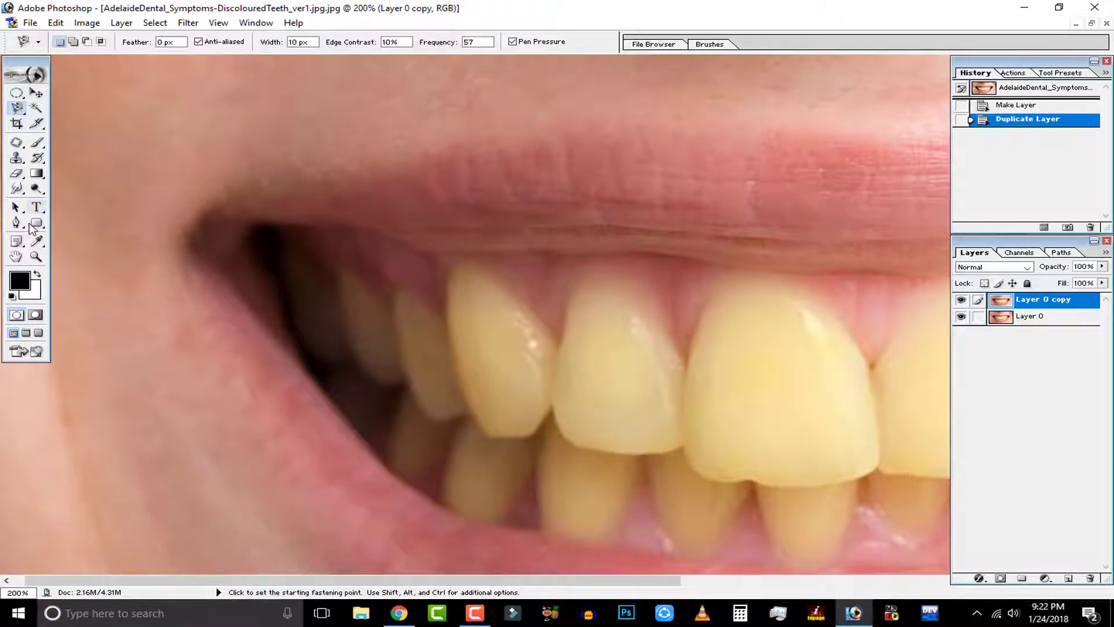
pyautogui.click(18, 222)
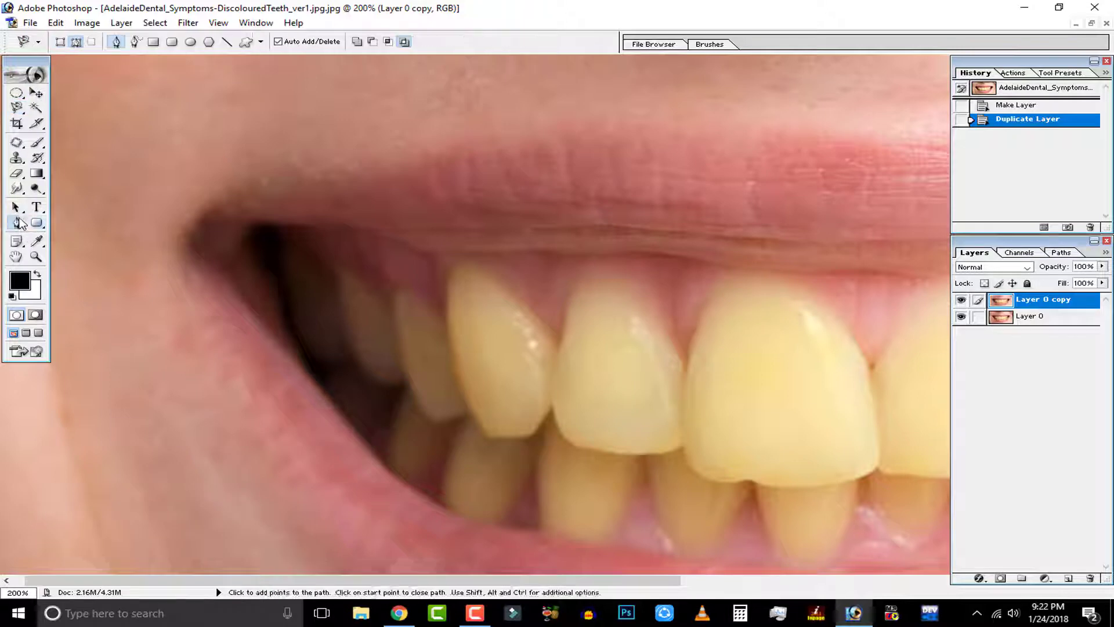
pyautogui.click(286, 294)
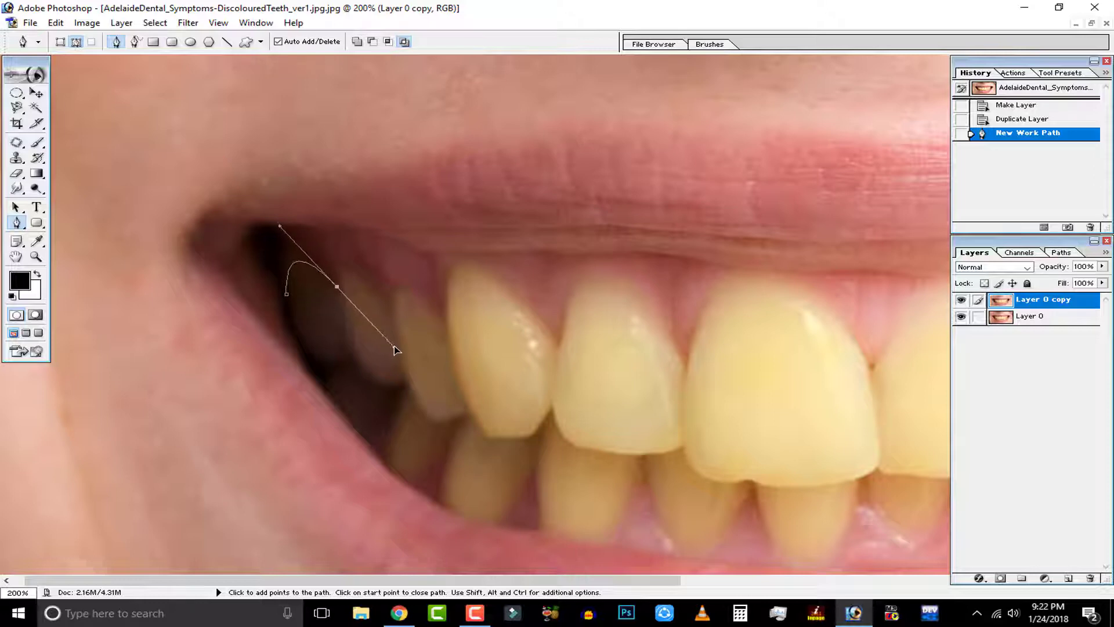
pyautogui.moveTo(395, 352); pyautogui.dragTo(396, 354)
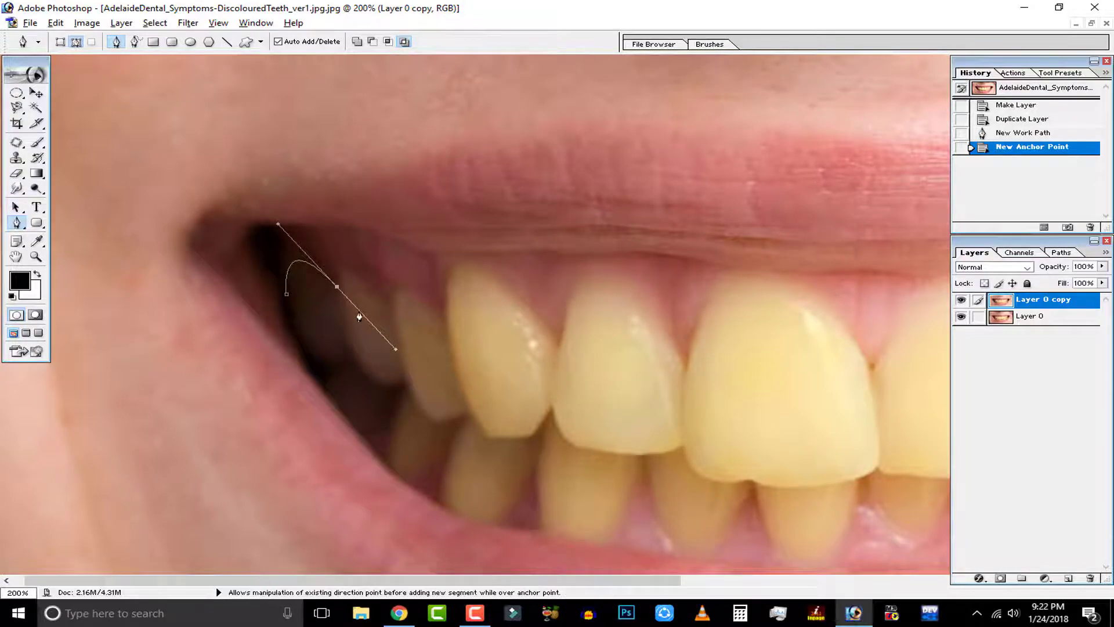
pyautogui.keyDown('alt'); pyautogui.click(337, 288); pyautogui.keyUp('alt')
pyautogui.moveTo(393, 320); pyautogui.dragTo(455, 412)
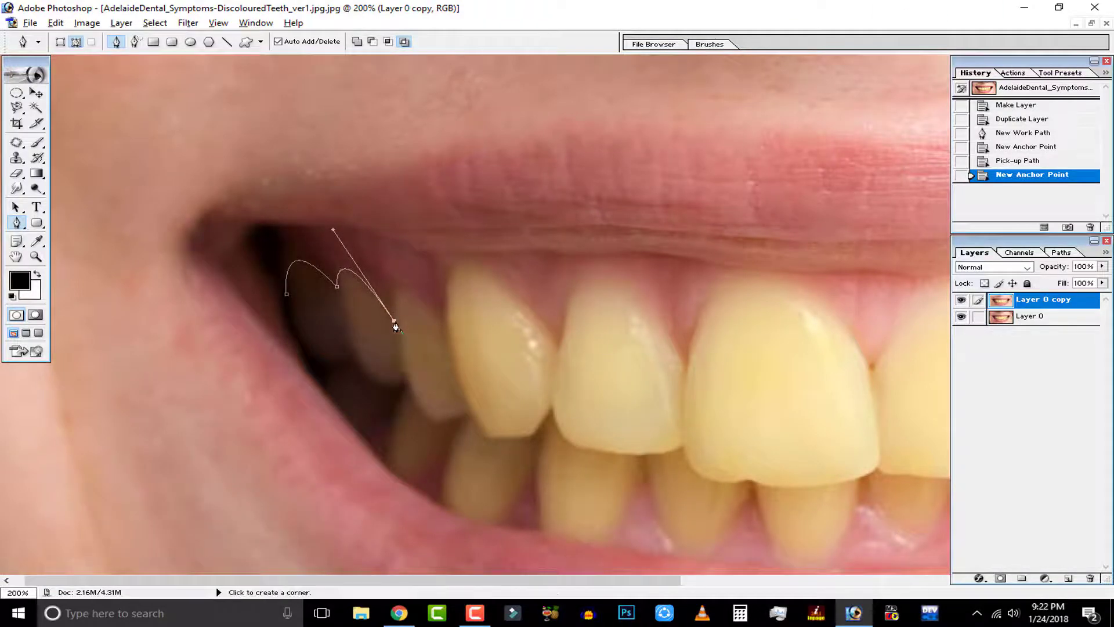
pyautogui.keyDown('alt'); pyautogui.click(395, 323); pyautogui.keyUp('alt')
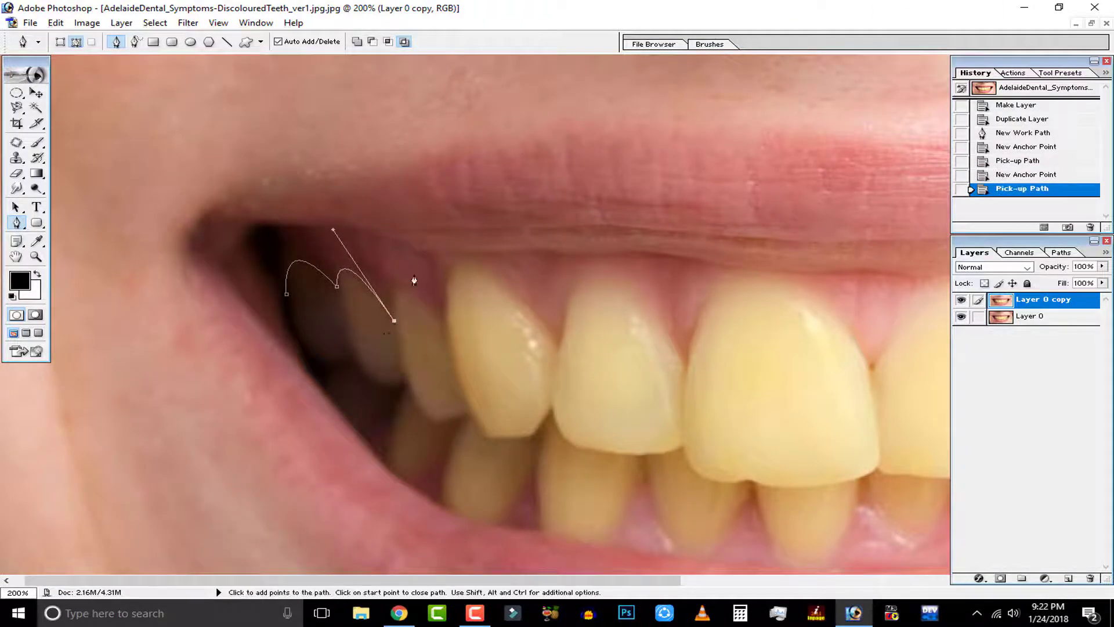
pyautogui.click(1037, 90)
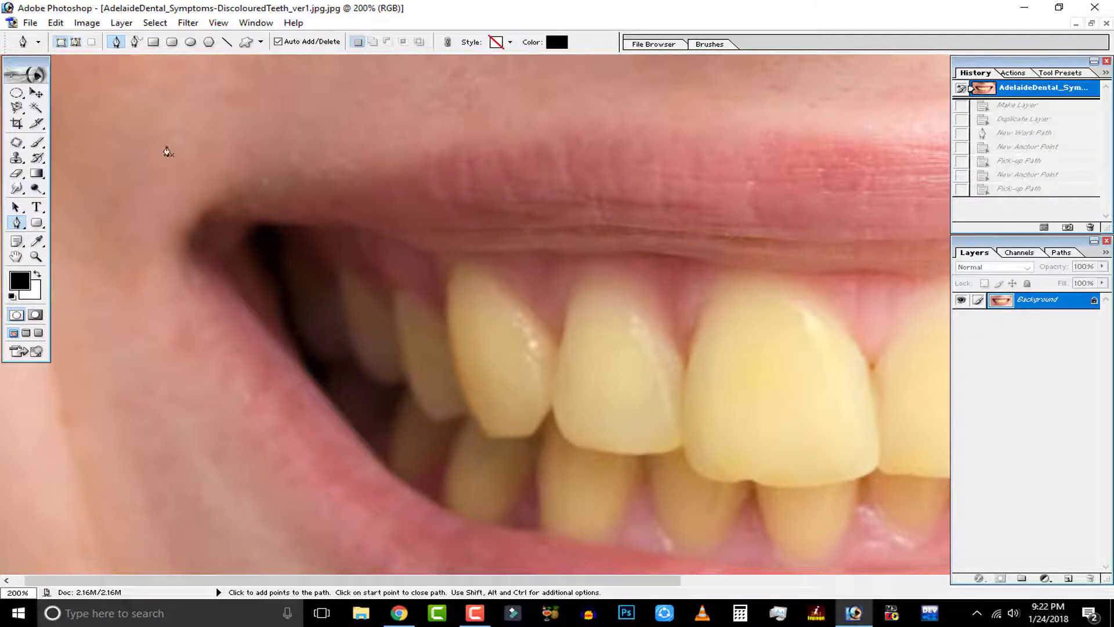
# Step: Try outlining the rear upper teeth and mouth corner as a filled Pen shape, and revert the image to its original state
pyautogui.click(286, 288)
pyautogui.moveTo(334, 289); pyautogui.dragTo(393, 381)
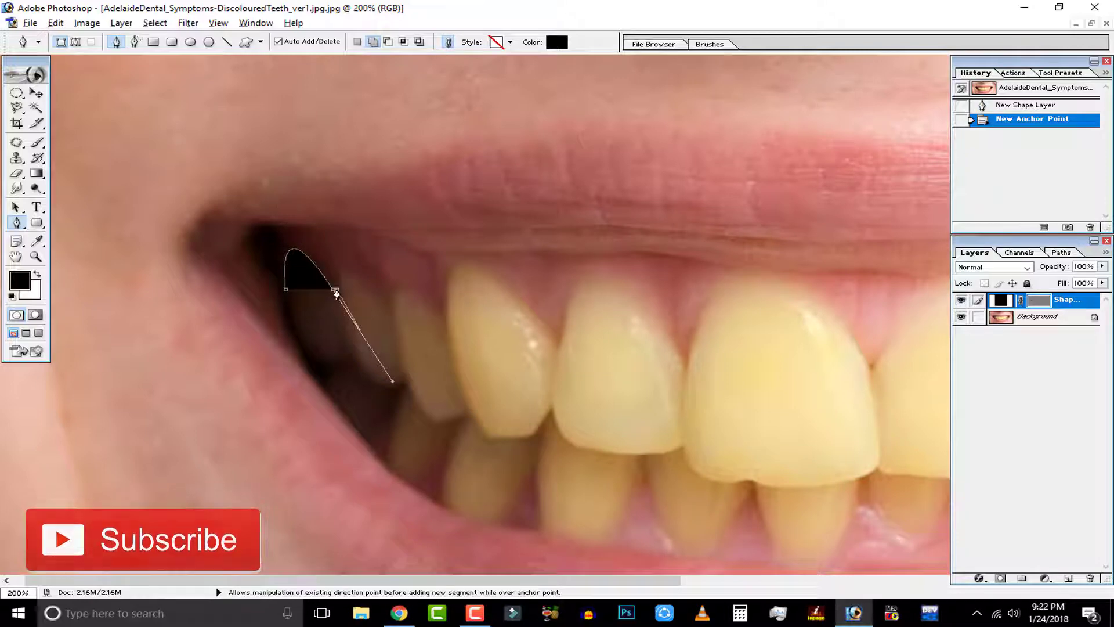
pyautogui.keyDown('alt'); pyautogui.click(335, 288); pyautogui.keyUp('alt')
pyautogui.moveTo(393, 307); pyautogui.dragTo(458, 399)
pyautogui.click(522, 413)
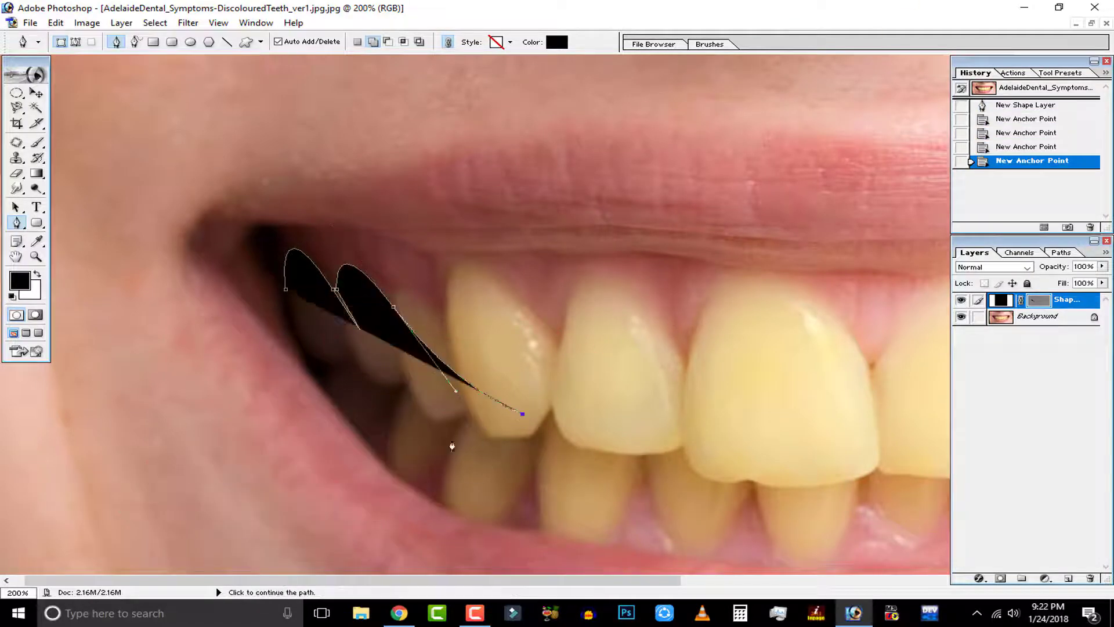
pyautogui.click(362, 422)
pyautogui.click(232, 357)
pyautogui.click(188, 269)
pyautogui.click(243, 217)
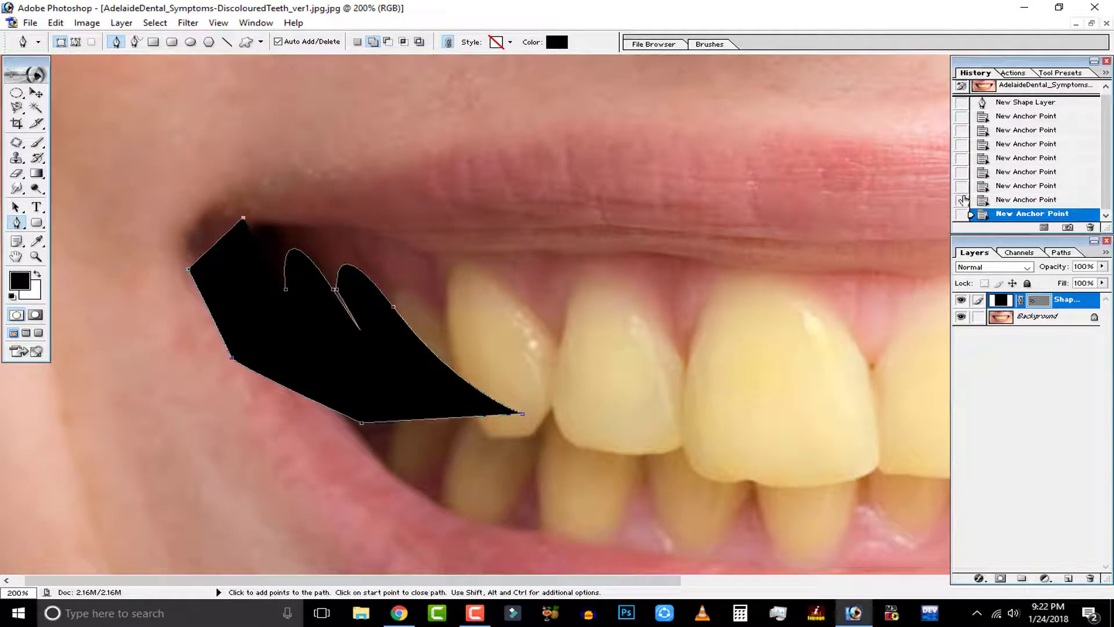
pyautogui.click(1014, 102)
pyautogui.click(1014, 88)
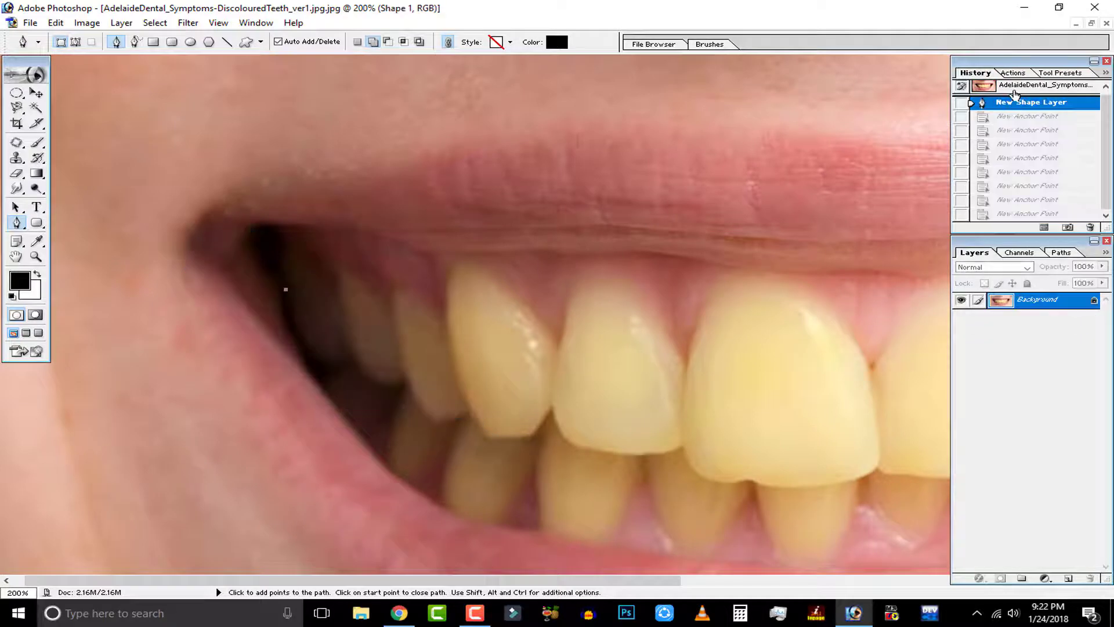
# Step: Set the Pen tool to draw work paths and trace curved arches over the two rearmost upper teeth at the mouth's left corner
pyautogui.click(76, 42)
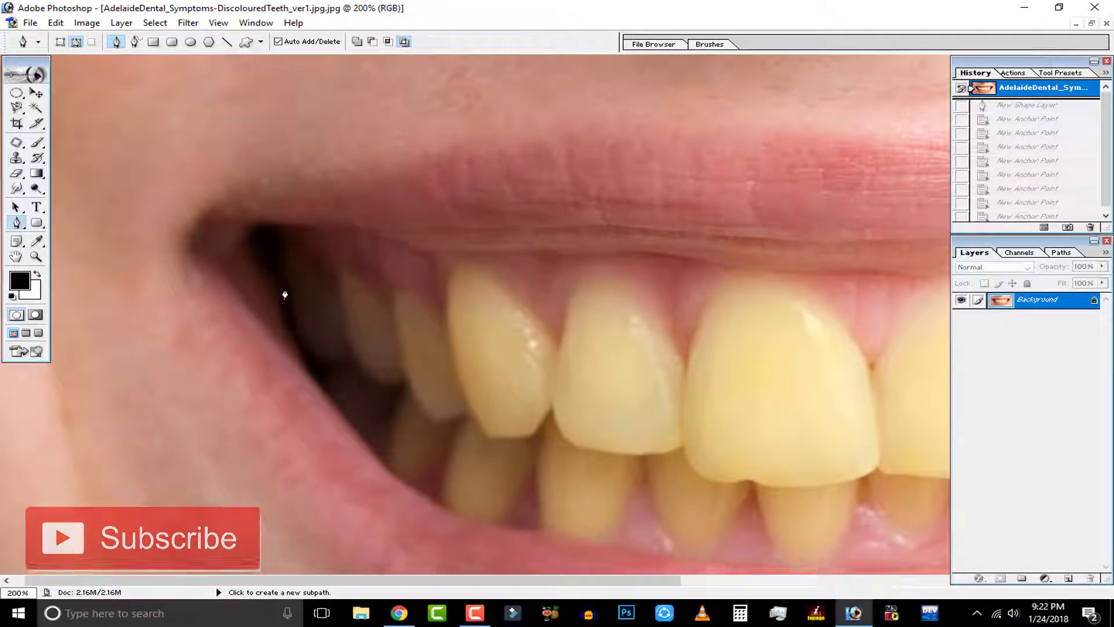
pyautogui.click(285, 289)
pyautogui.moveTo(341, 296); pyautogui.dragTo(408, 384)
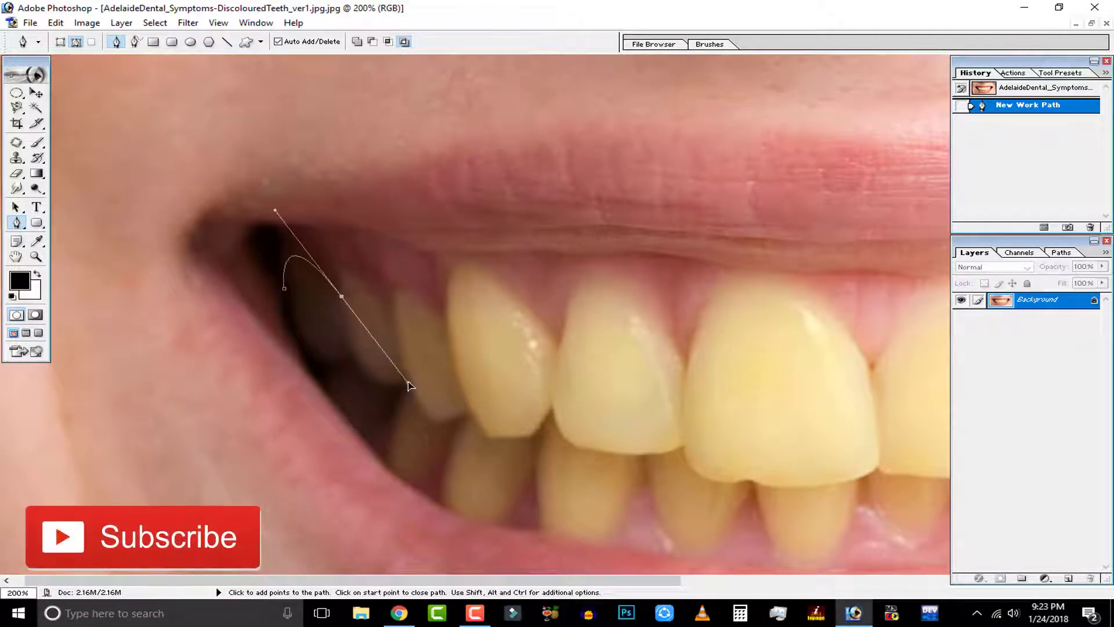
pyautogui.click(341, 296)
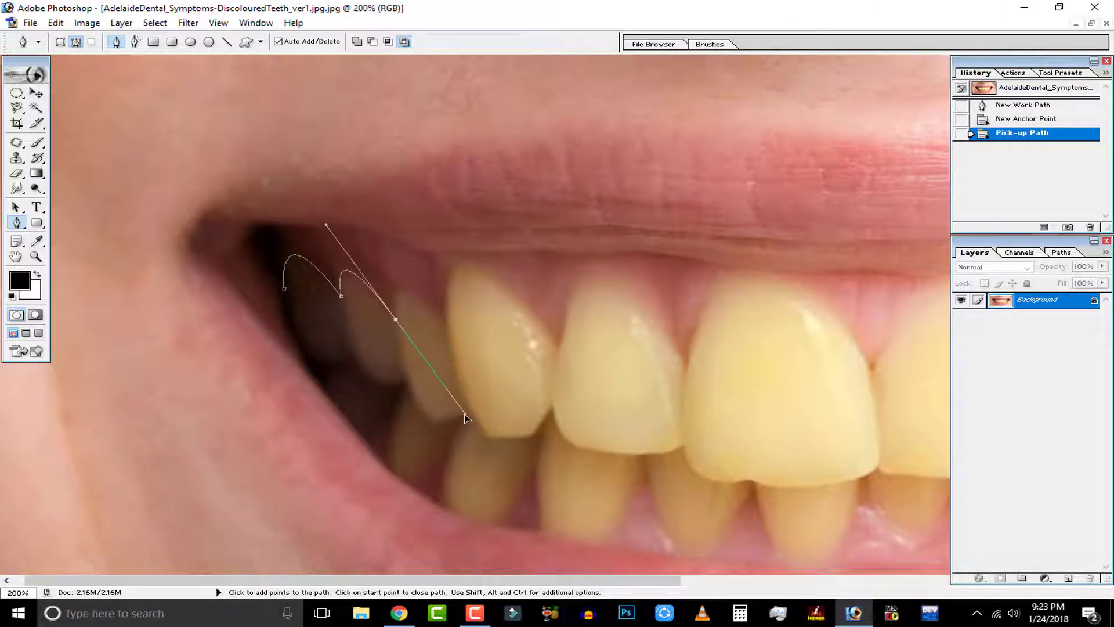
pyautogui.moveTo(465, 417); pyautogui.dragTo(466, 416)
pyautogui.click(395, 320)
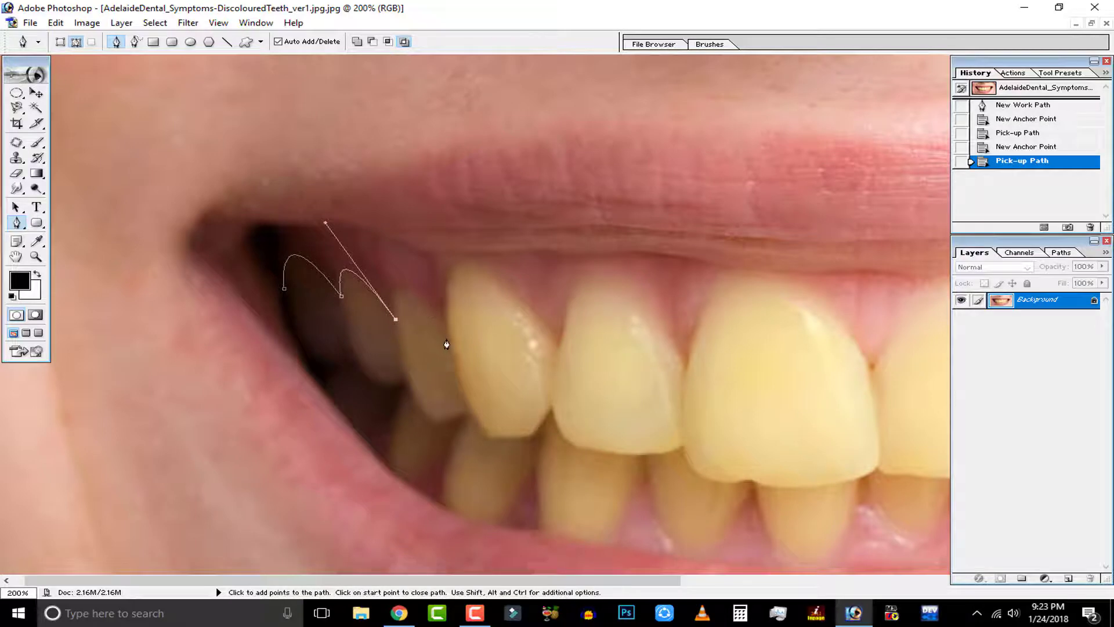
# Step: Extend the path with arches along the gum line of the third and fourth upper teeth, making each end anchor a corner
pyautogui.click(503, 437)
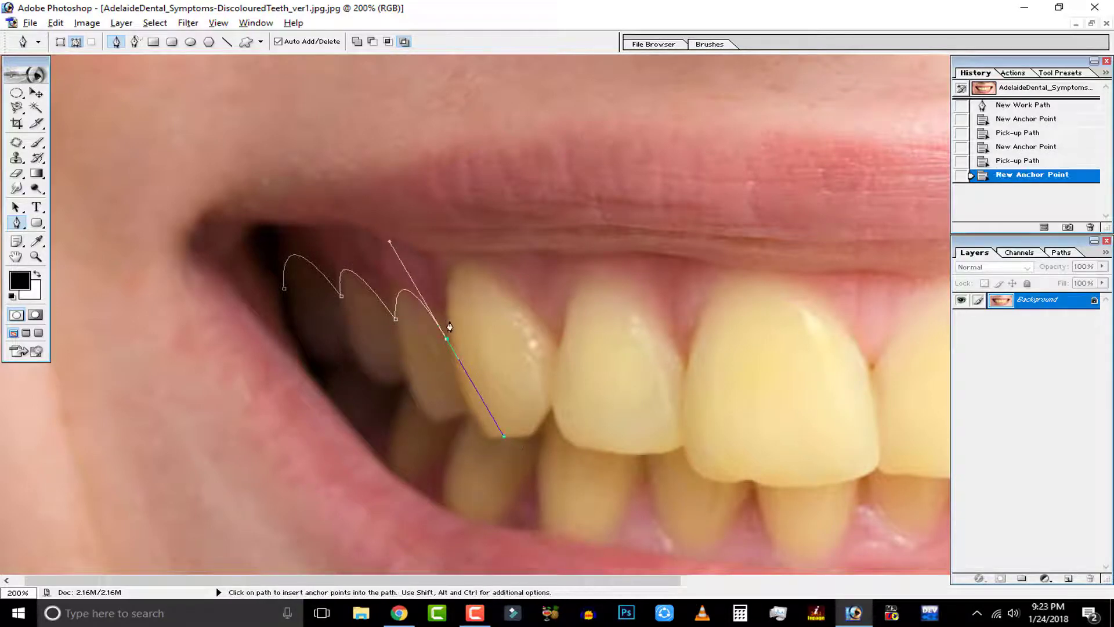
pyautogui.click(446, 340)
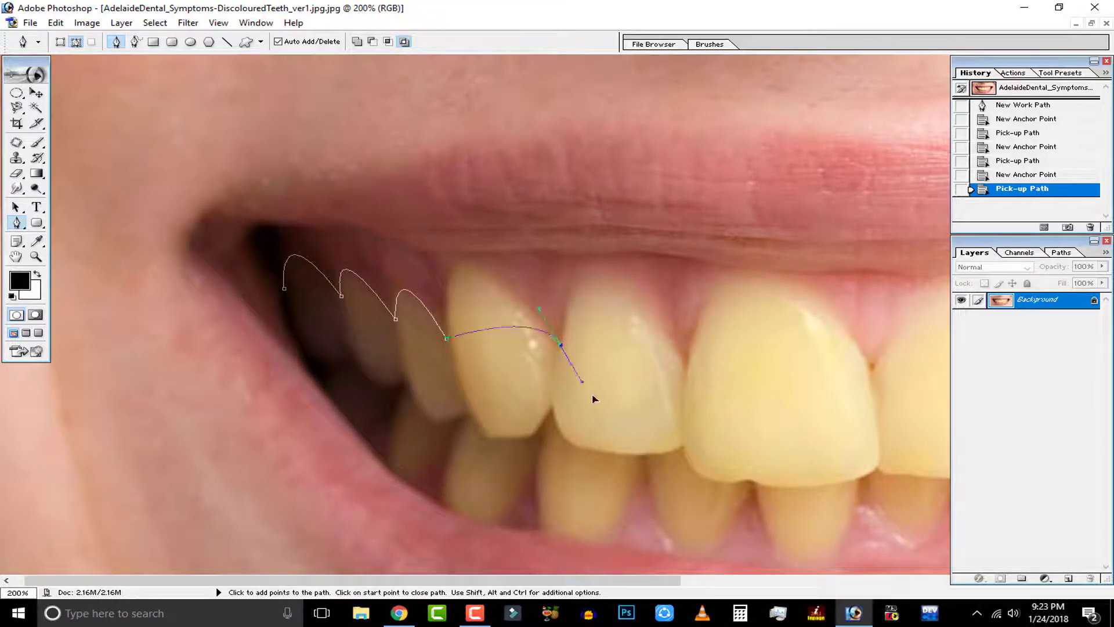
pyautogui.moveTo(690, 524); pyautogui.dragTo(695, 532)
pyautogui.click(561, 345)
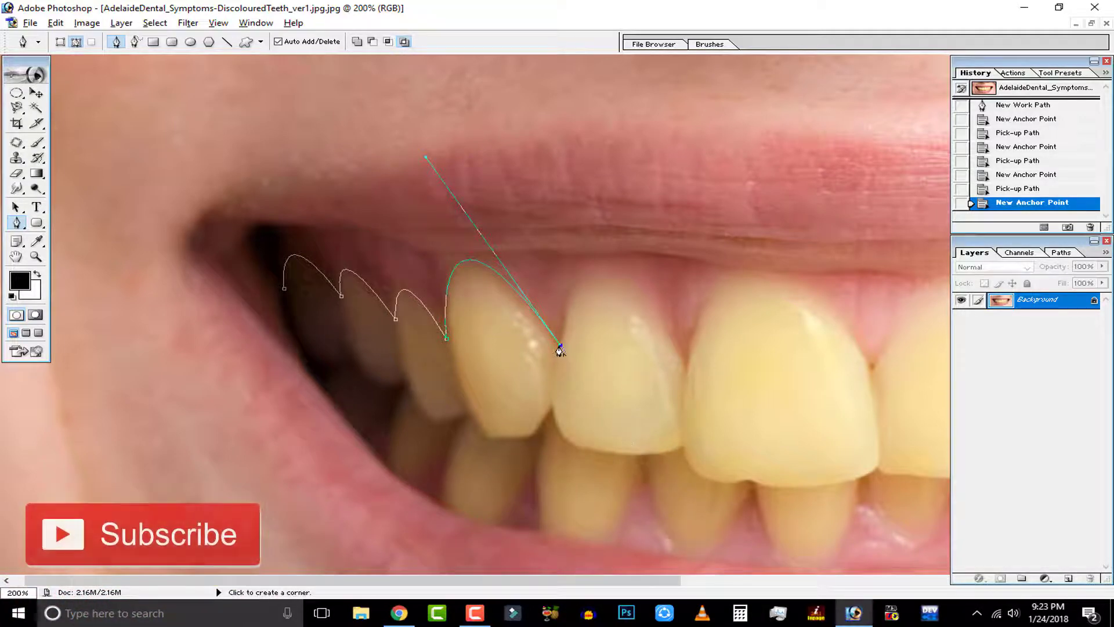
# Step: Continue the path over the fifth upper tooth and the left front tooth, ending at a corner anchor between the two front teeth
pyautogui.moveTo(671, 393); pyautogui.dragTo(415, 378)
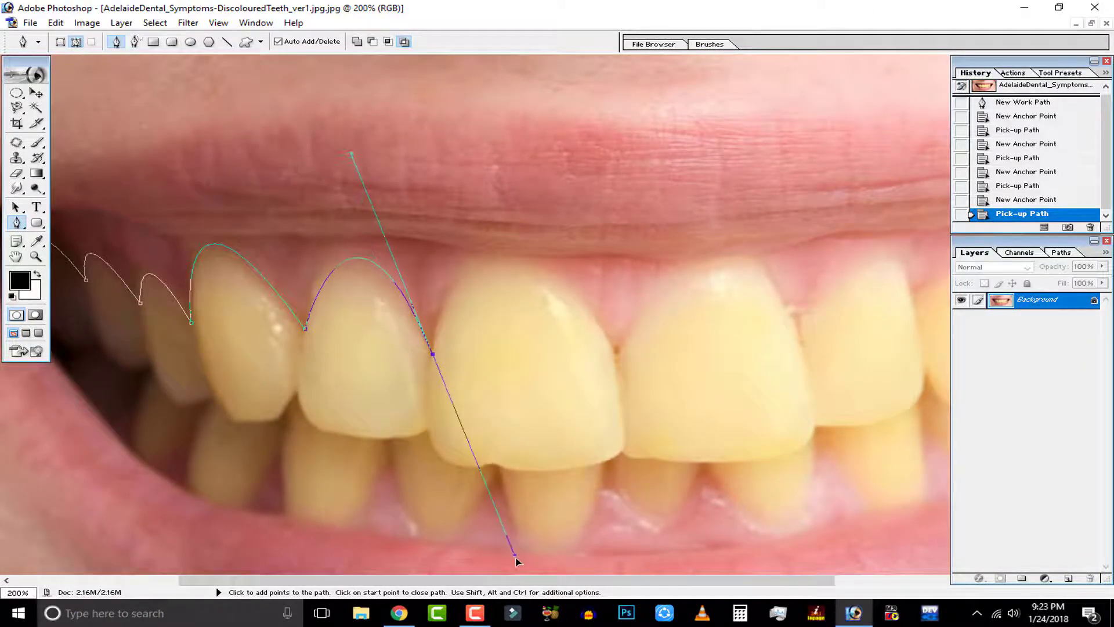
pyautogui.moveTo(532, 573); pyautogui.dragTo(531, 571)
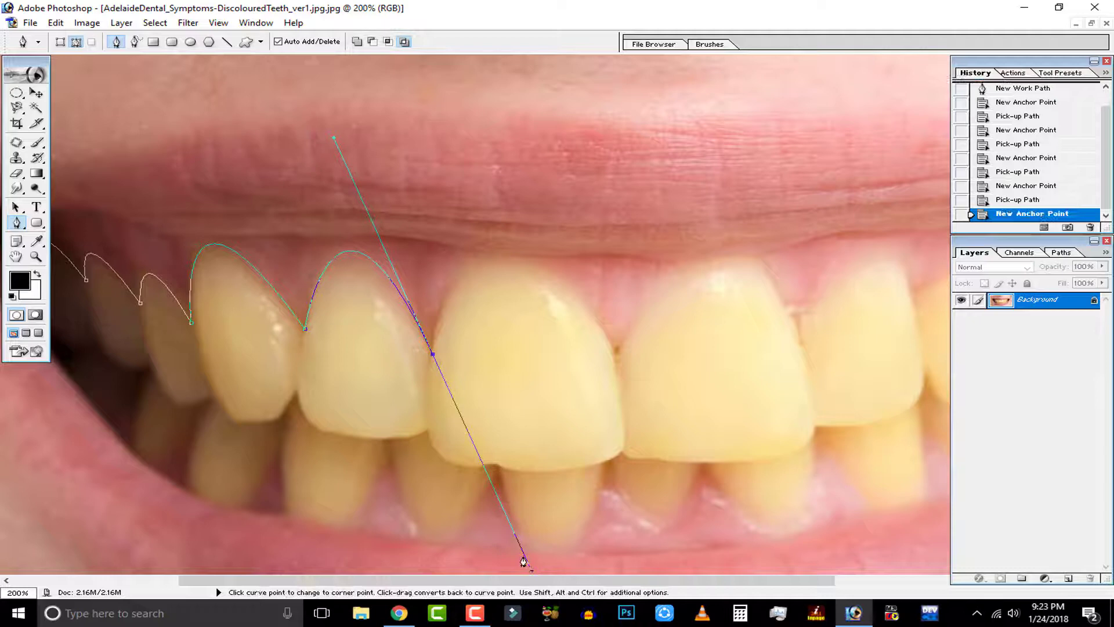
pyautogui.click(433, 357)
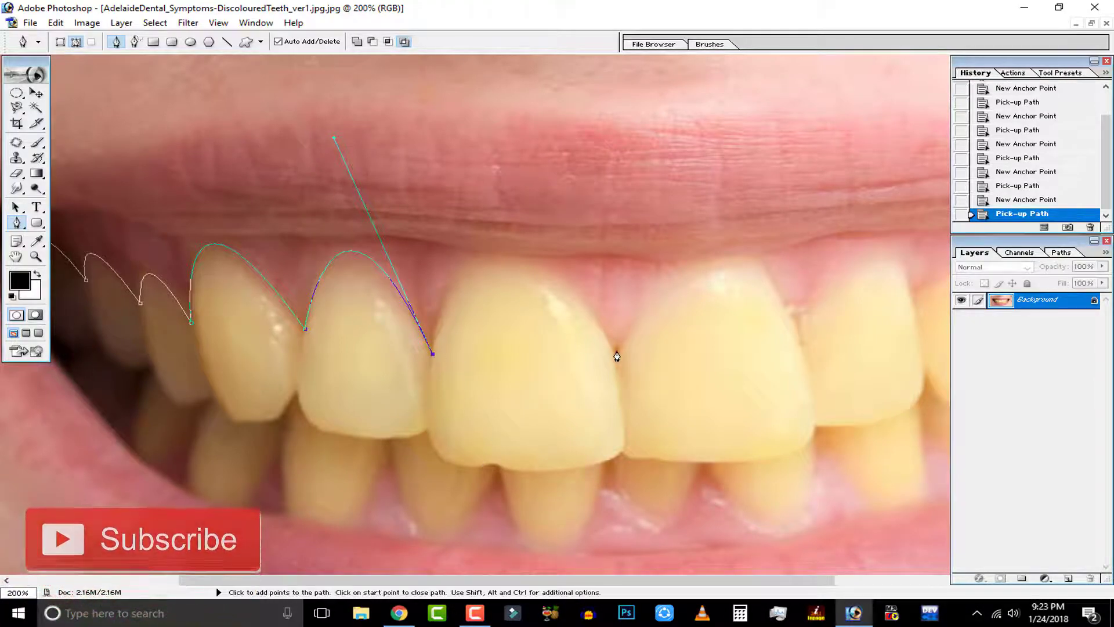
pyautogui.hotkey('ctrl', '-')
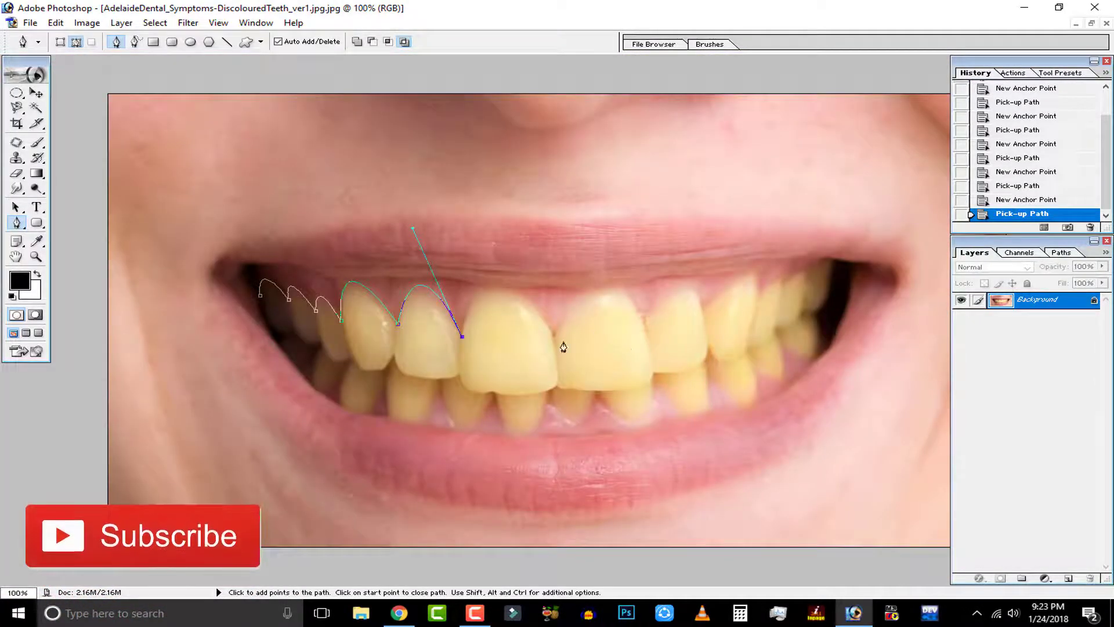
pyautogui.moveTo(554, 336); pyautogui.dragTo(624, 457)
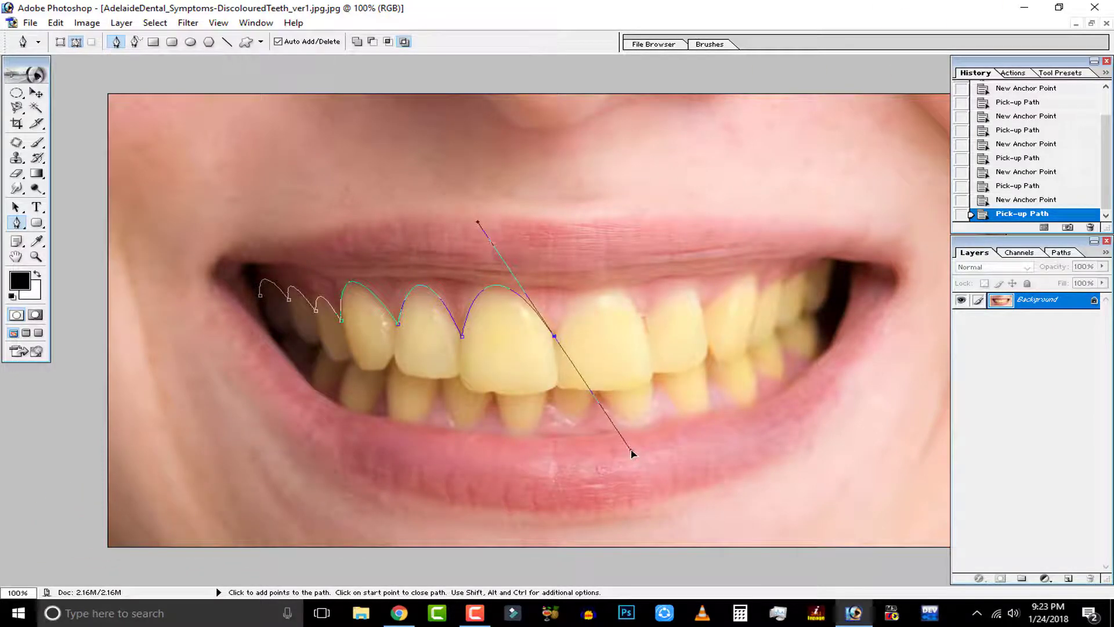
pyautogui.click(554, 336)
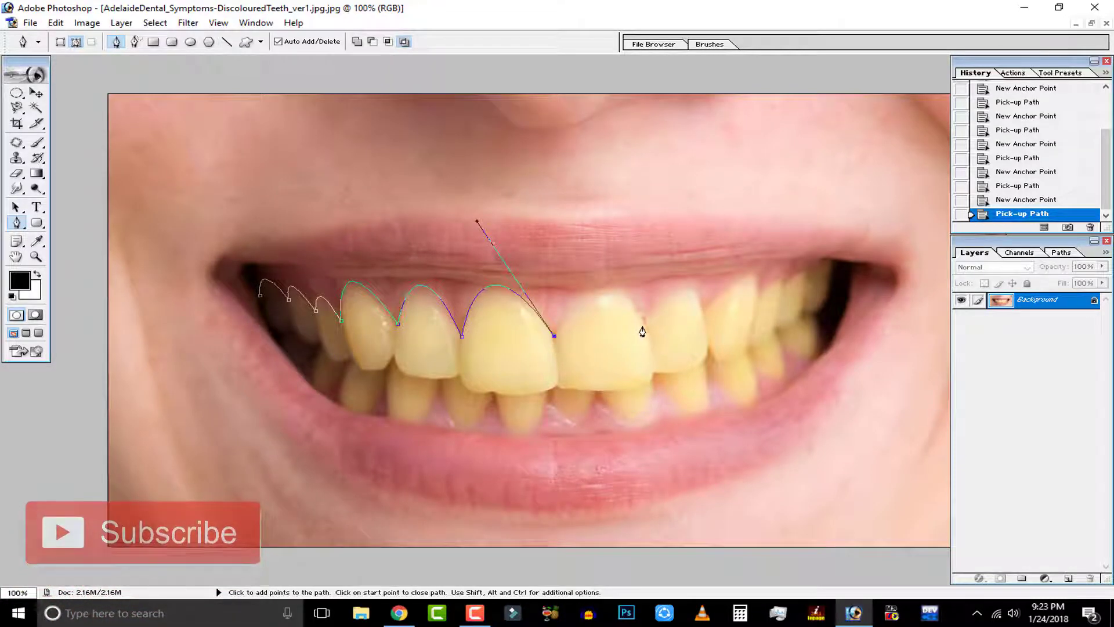
# Step: Continue the path's gum-line arches over the right front tooth and the next two upper teeth, with corner anchors between them
pyautogui.moveTo(645, 328); pyautogui.dragTo(672, 423)
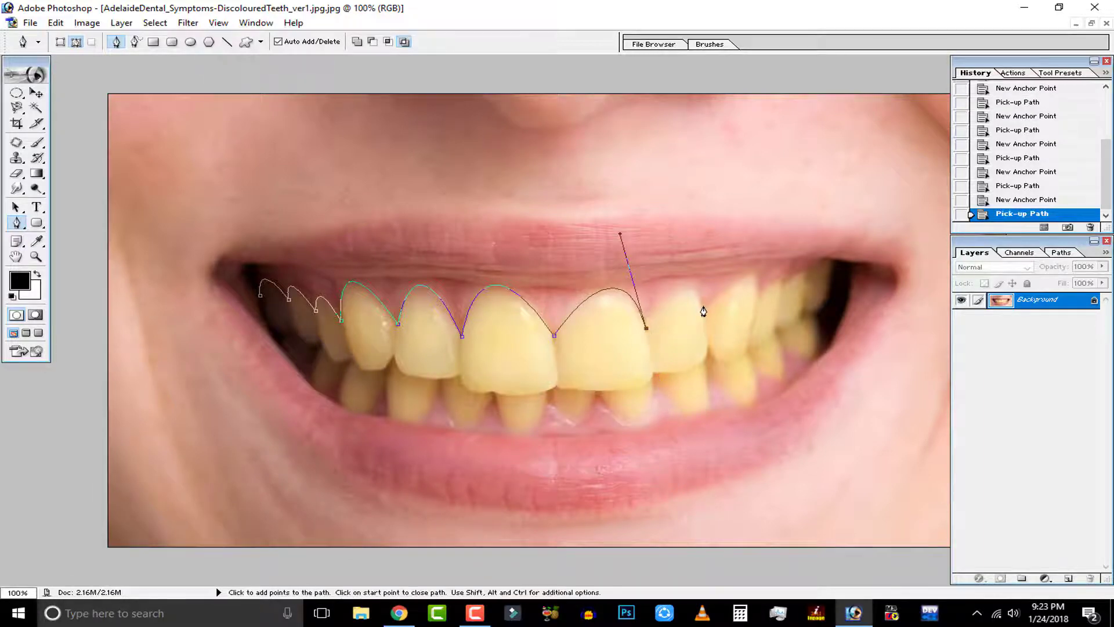
pyautogui.click(722, 353)
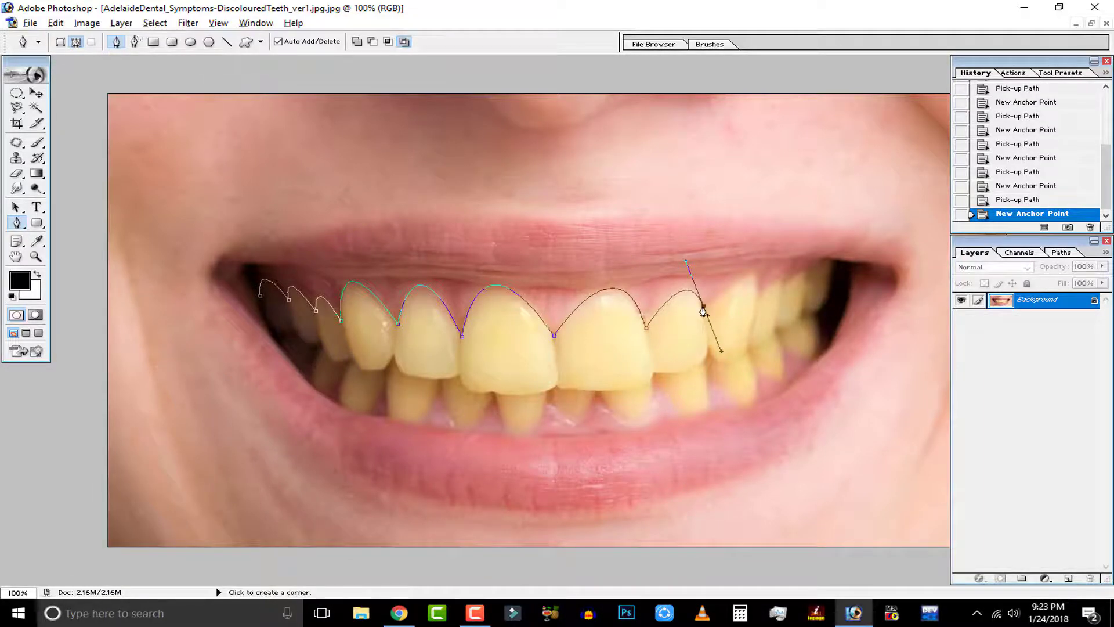
pyautogui.click(703, 312)
pyautogui.moveTo(758, 301); pyautogui.dragTo(736, 366)
pyautogui.keyDown('alt'); pyautogui.click(758, 302); pyautogui.keyUp('alt')
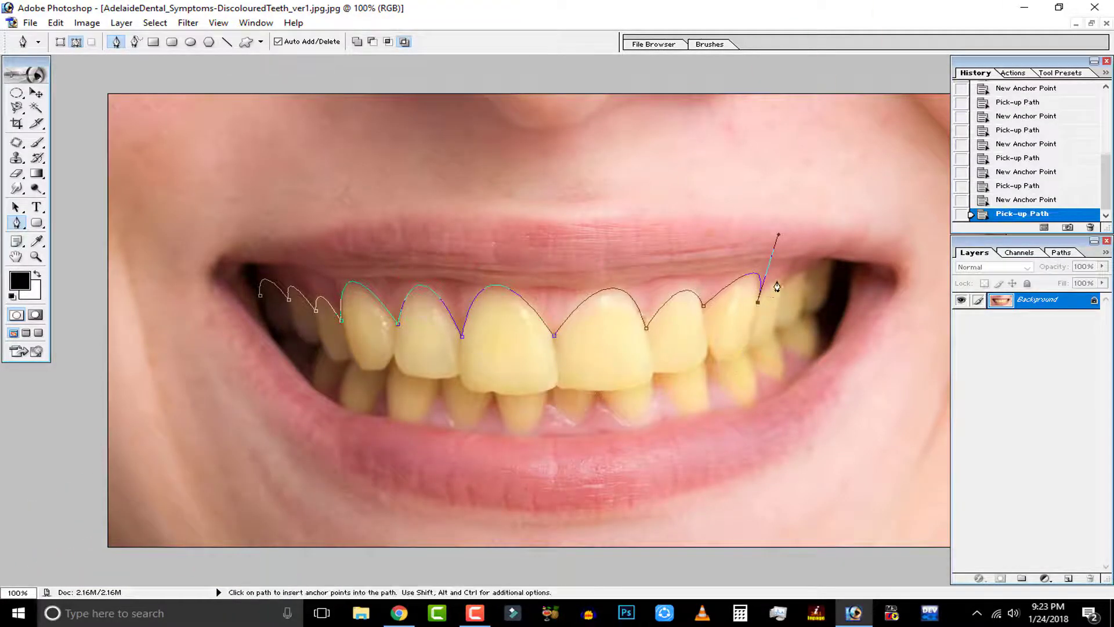
# Step: Extend the path along the gum line of the last upper teeth and down the outer edge of the rearmost tooth at the mouth's right corner
pyautogui.moveTo(778, 314); pyautogui.dragTo(778, 312)
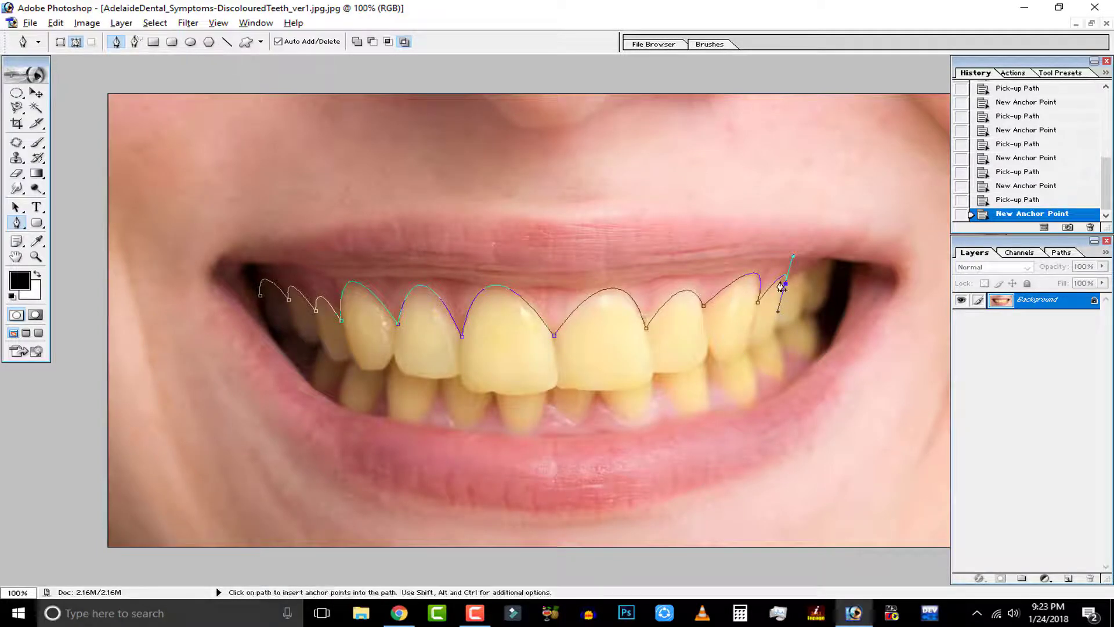
pyautogui.keyDown('alt'); pyautogui.click(787, 283); pyautogui.keyUp('alt')
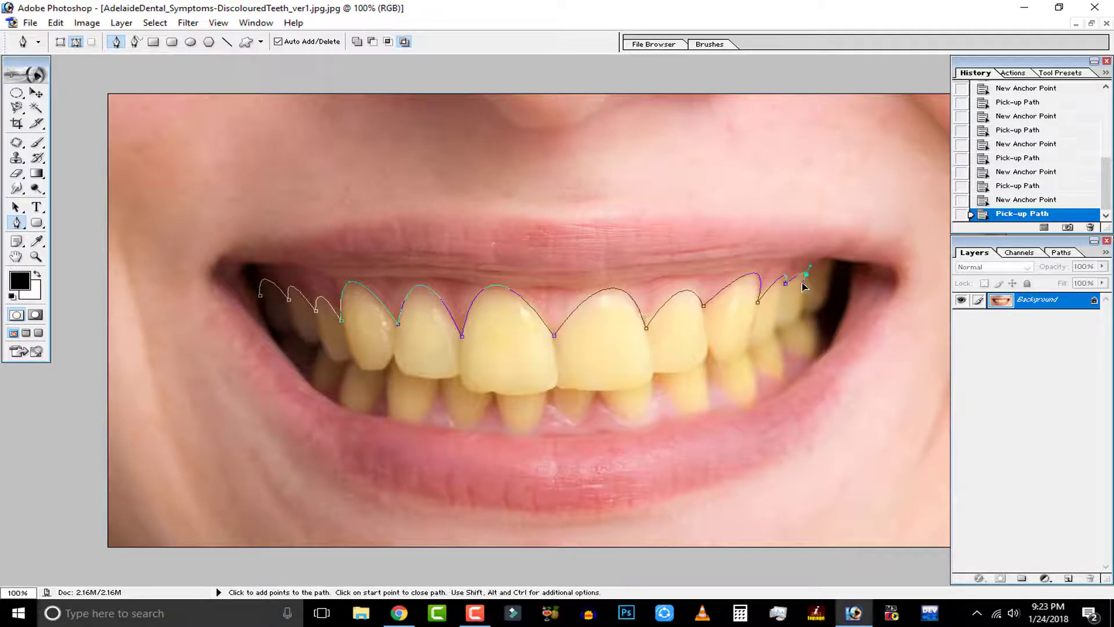
pyautogui.click(825, 259)
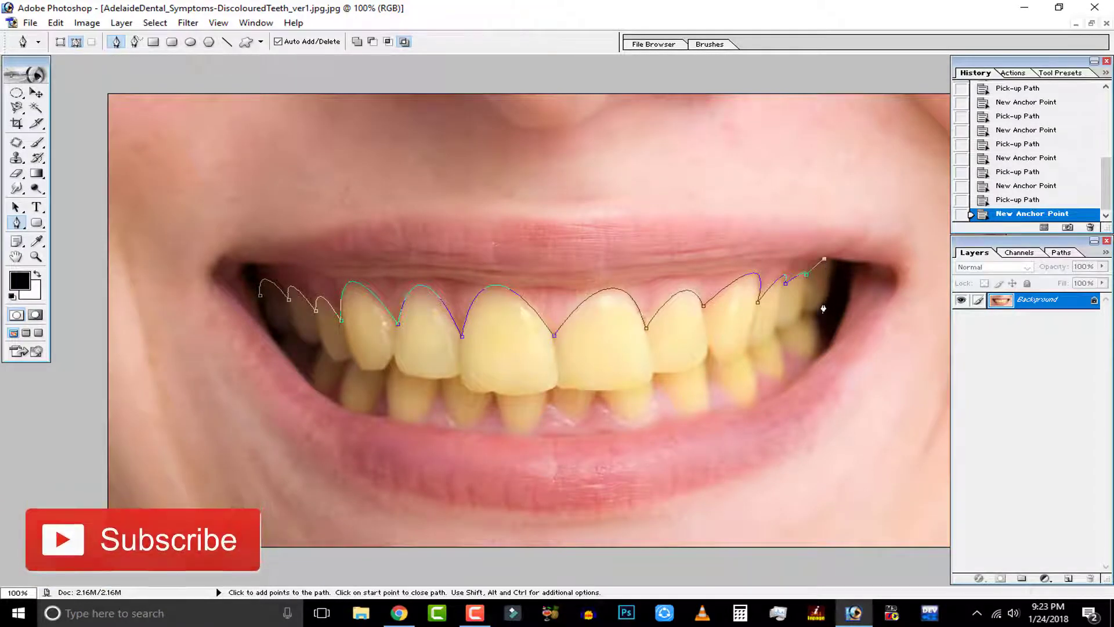
pyautogui.moveTo(824, 303); pyautogui.dragTo(806, 352)
pyautogui.click(823, 305)
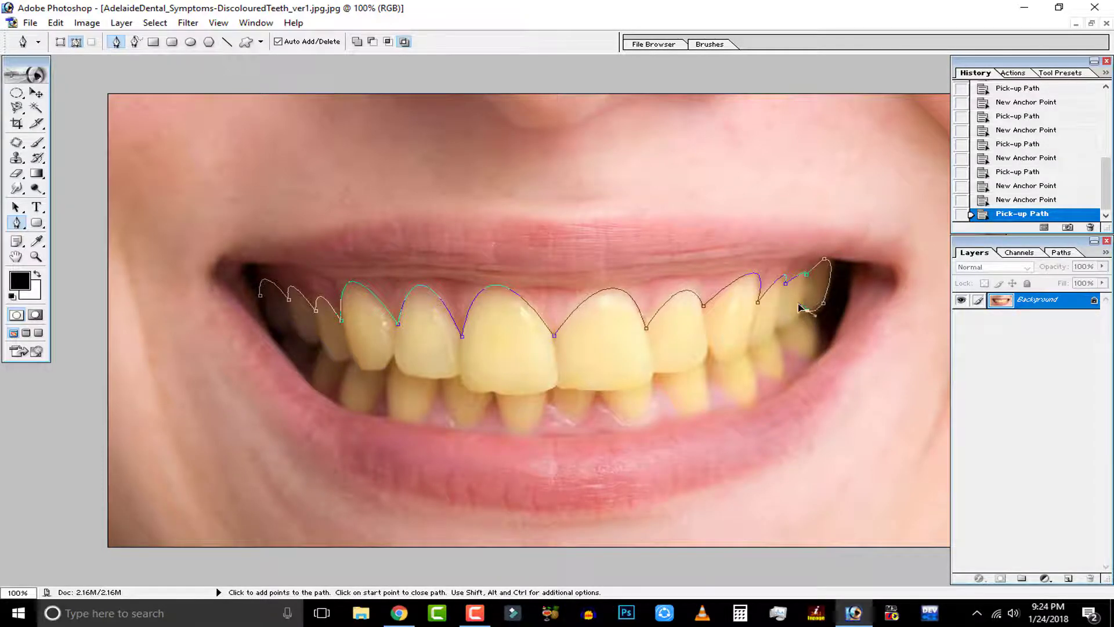
# Step: Trace the path around the two rearmost lower teeth on the mouth's right side and down the side of the third, with corner anchors between them
pyautogui.moveTo(807, 310); pyautogui.dragTo(797, 366)
pyautogui.keyDown('alt'); pyautogui.click(807, 313); pyautogui.keyUp('alt')
pyautogui.moveTo(718, 375); pyautogui.dragTo(671, 280)
pyautogui.hotkey('ctrl', 'z')
pyautogui.moveTo(756, 402); pyautogui.dragTo(753, 414)
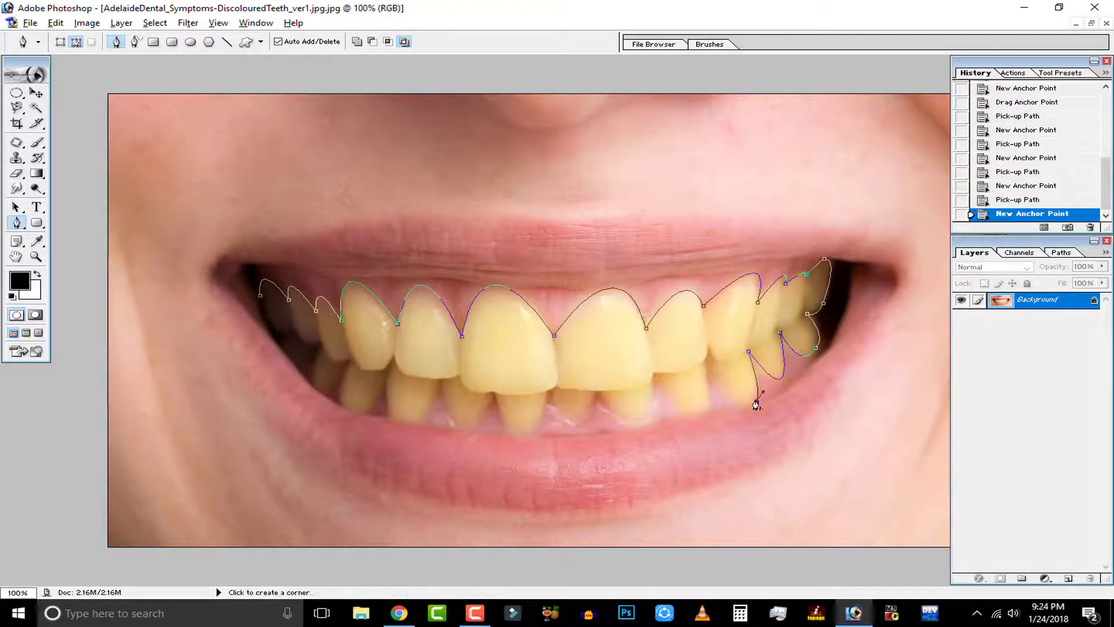
pyautogui.moveTo(712, 378); pyautogui.dragTo(692, 335)
pyautogui.keyDown('alt'); pyautogui.click(713, 379); pyautogui.keyUp('alt')
pyautogui.hotkey('ctrl', 'alt', 'z')
pyautogui.hotkey('ctrl', 'alt', 'z')
pyautogui.hotkey('ctrl', 'alt', 'z')
pyautogui.hotkey('ctrl', 'alt', 'z')
# Step: Continue the path under the next lower teeth to the mouth's centre, with corner anchors between the teeth
pyautogui.keyDown('alt'); pyautogui.click(705, 410); pyautogui.keyUp('alt')
pyautogui.moveTo(656, 382); pyautogui.dragTo(636, 337)
pyautogui.keyDown('alt'); pyautogui.click(655, 383); pyautogui.keyUp('alt')
pyautogui.moveTo(598, 395); pyautogui.dragTo(558, 322)
pyautogui.moveTo(551, 396); pyautogui.dragTo(523, 333)
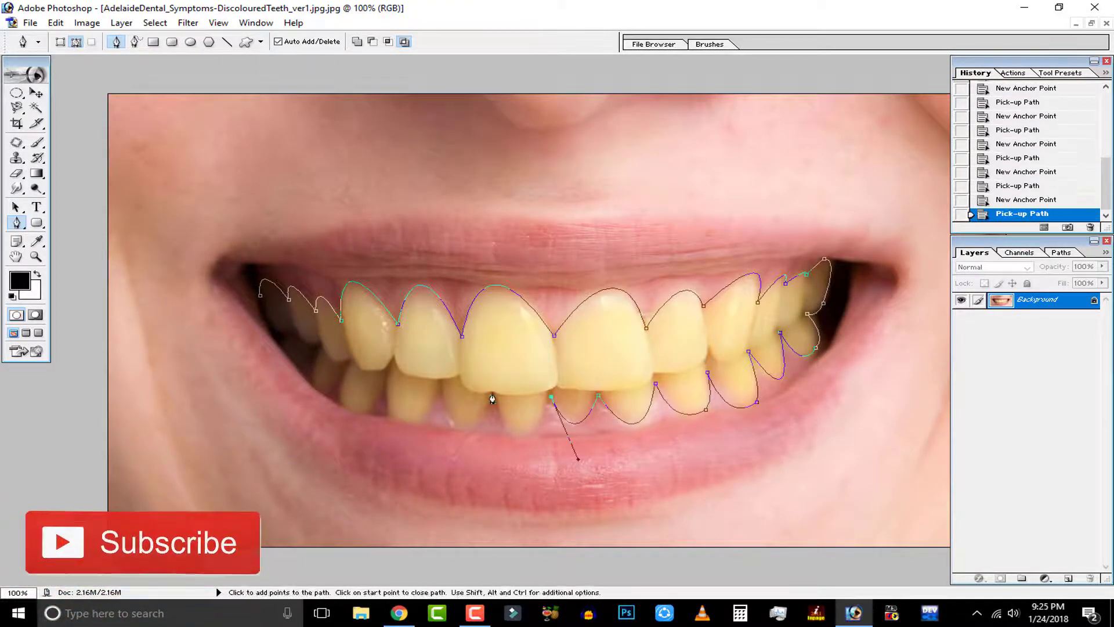
# Step: Trace the path around the remaining lower teeth towards the mouth's left corner and close it at its starting anchor
pyautogui.moveTo(492, 393); pyautogui.dragTo(456, 296)
pyautogui.moveTo(438, 381); pyautogui.dragTo(409, 276)
pyautogui.moveTo(354, 359); pyautogui.dragTo(390, 302)
pyautogui.click(301, 343)
pyautogui.click(294, 331)
pyautogui.moveTo(260, 295); pyautogui.dragTo(259, 254)
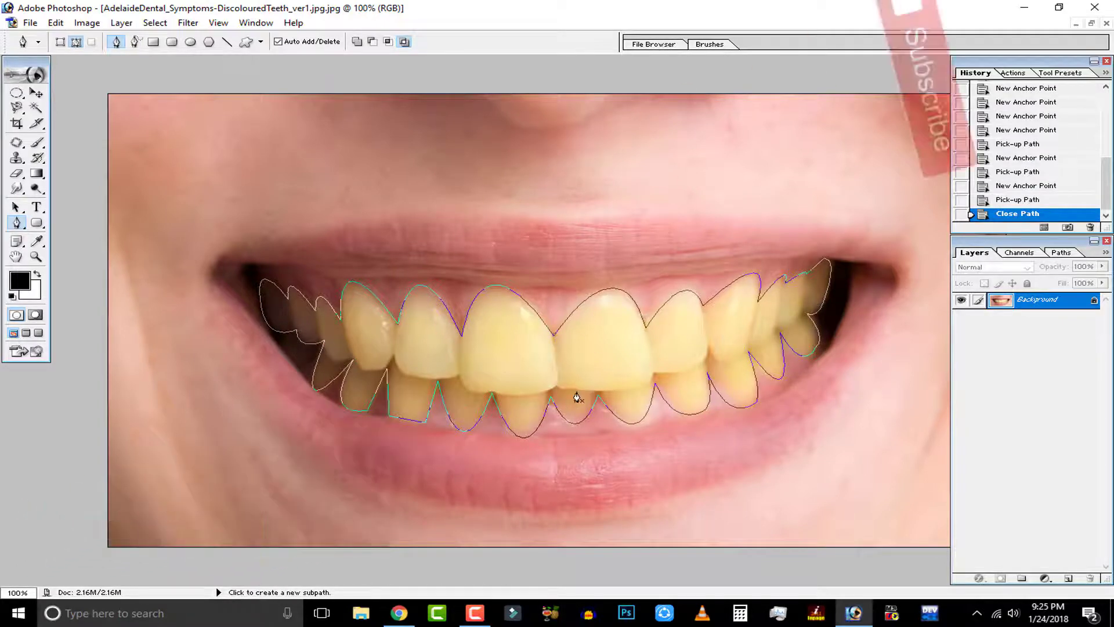
# Step: Convert the closed teeth path into a new anti-aliased selection with a feather radius of 0 pixels
pyautogui.rightClick(515, 358)
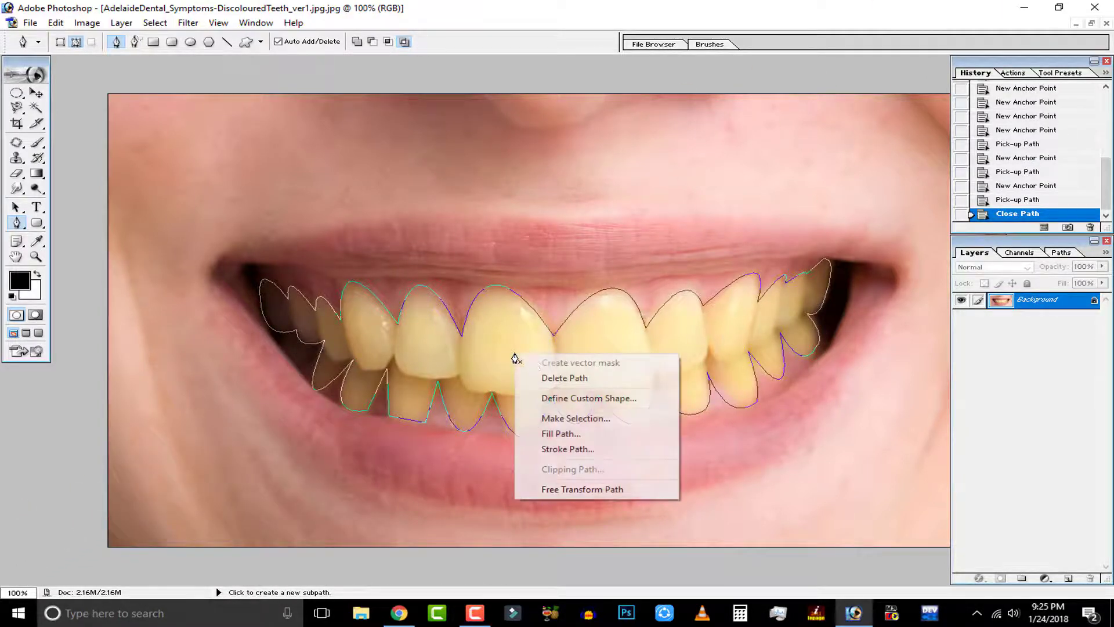
pyautogui.click(577, 418)
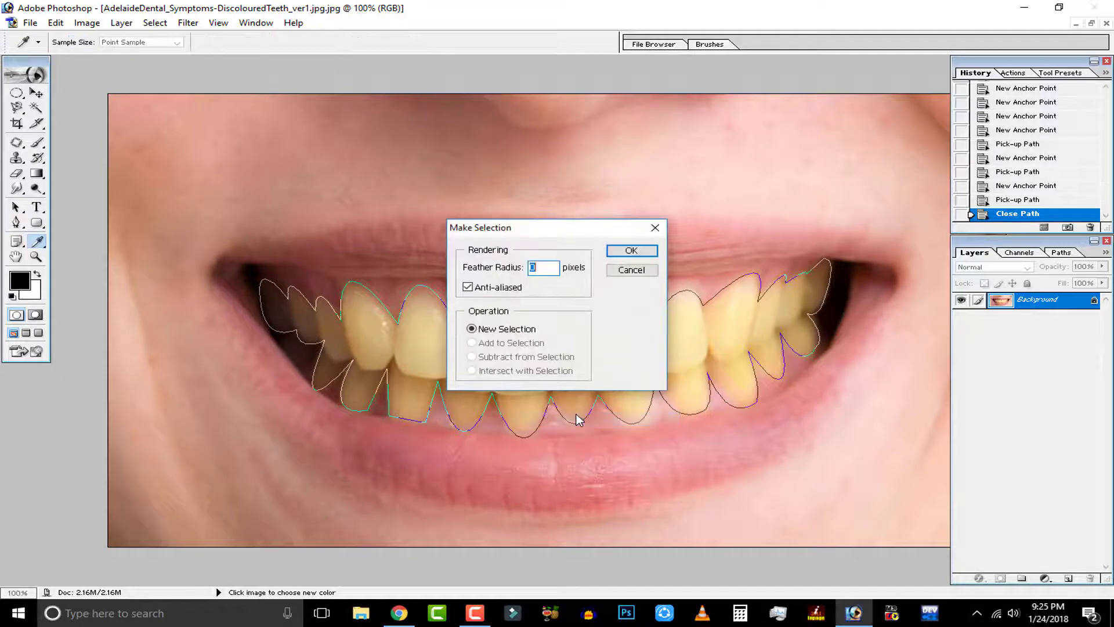
pyautogui.click(632, 252)
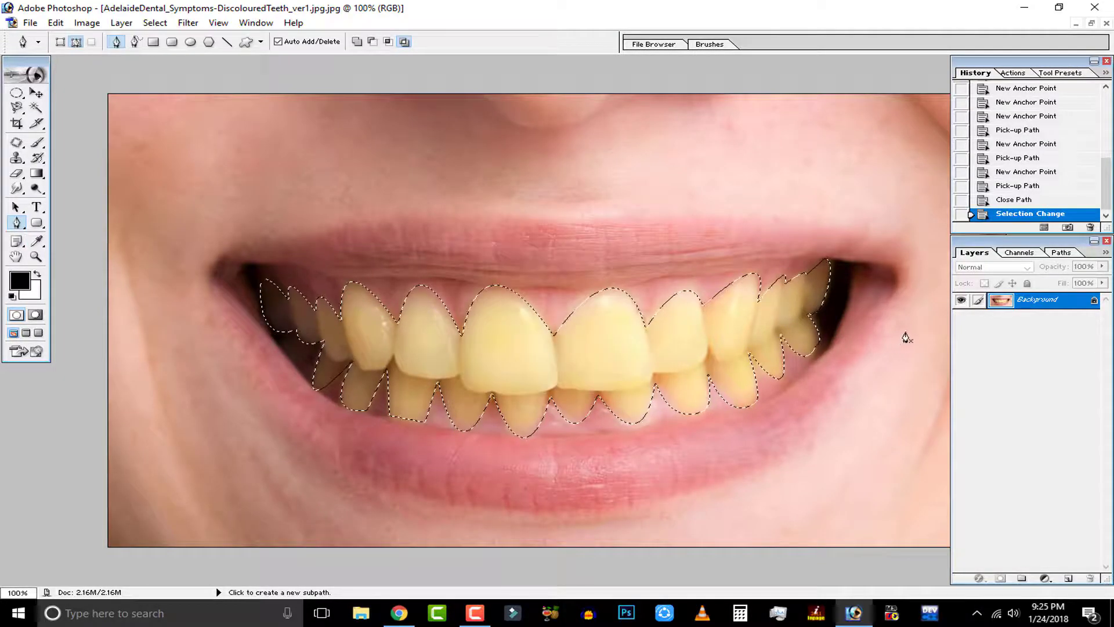
# Step: Duplicate the Background layer as Background copy and add a layer mask to it from the teeth selection
pyautogui.rightClick(1053, 307)
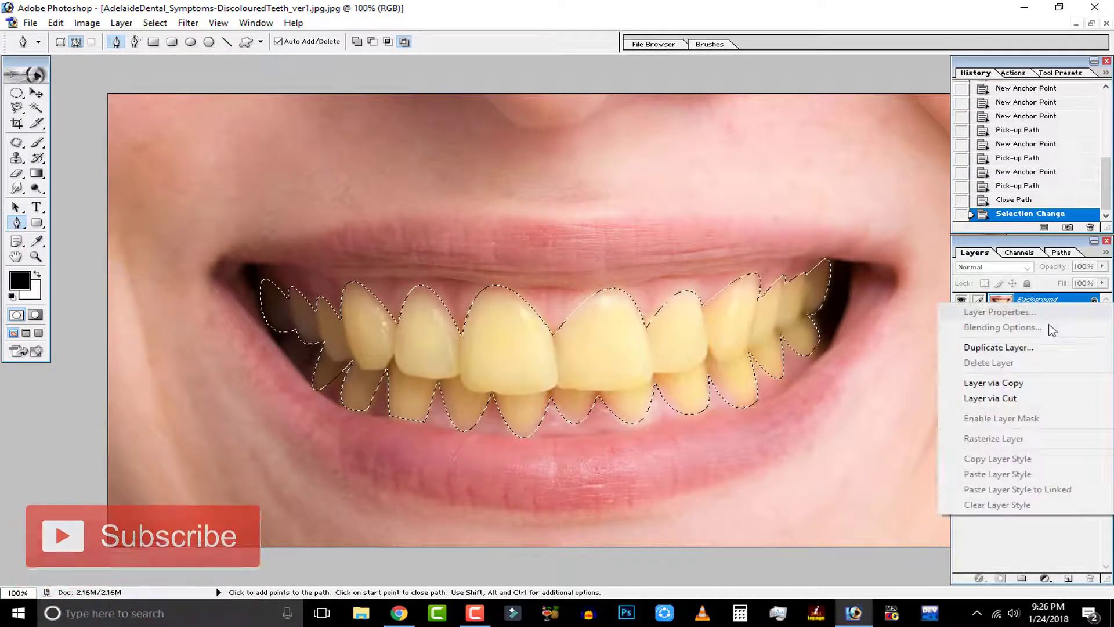
pyautogui.click(997, 347)
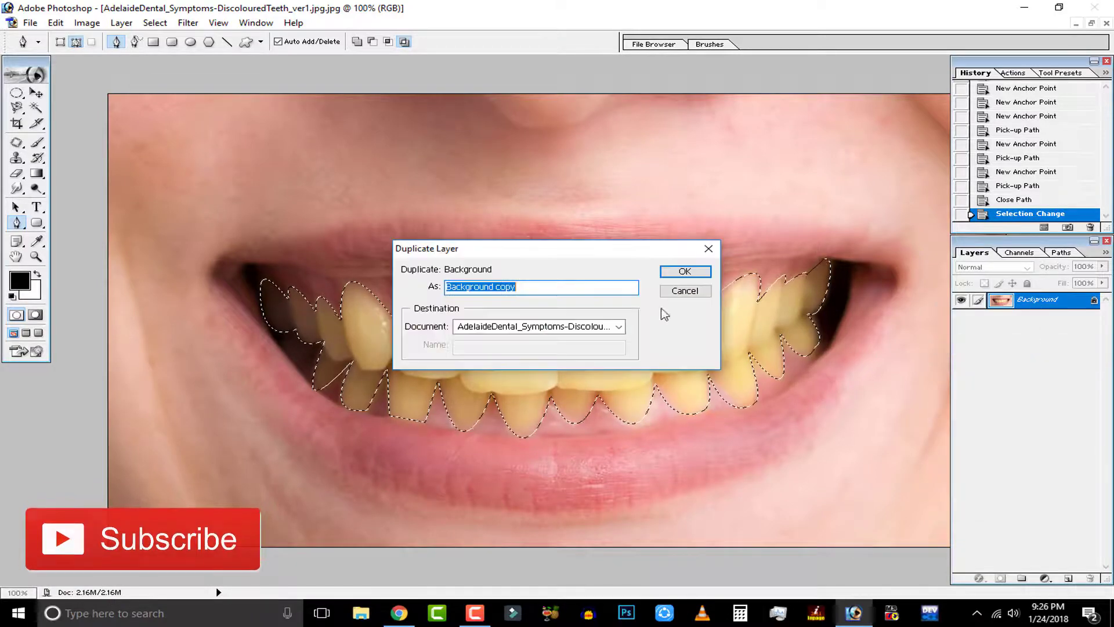
pyautogui.click(685, 272)
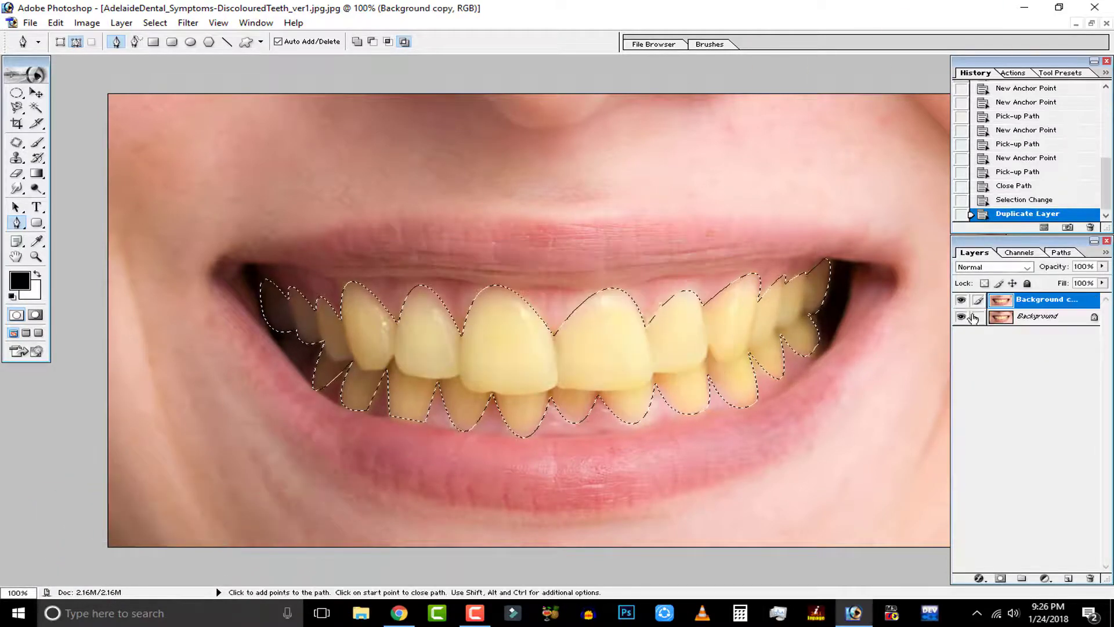
pyautogui.click(1000, 578)
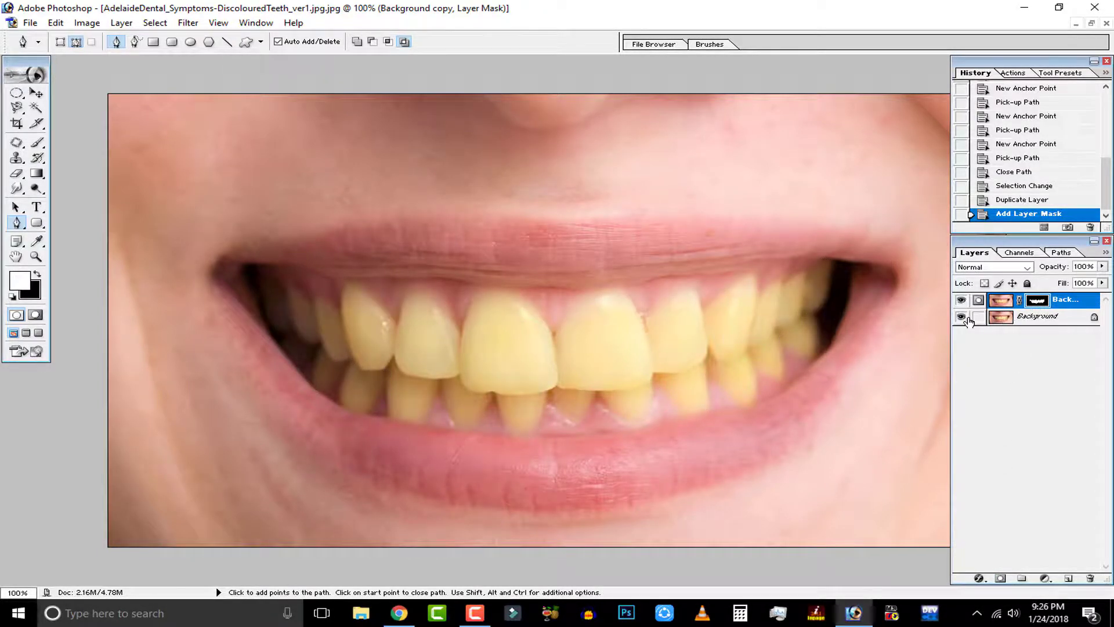
pyautogui.click(963, 318)
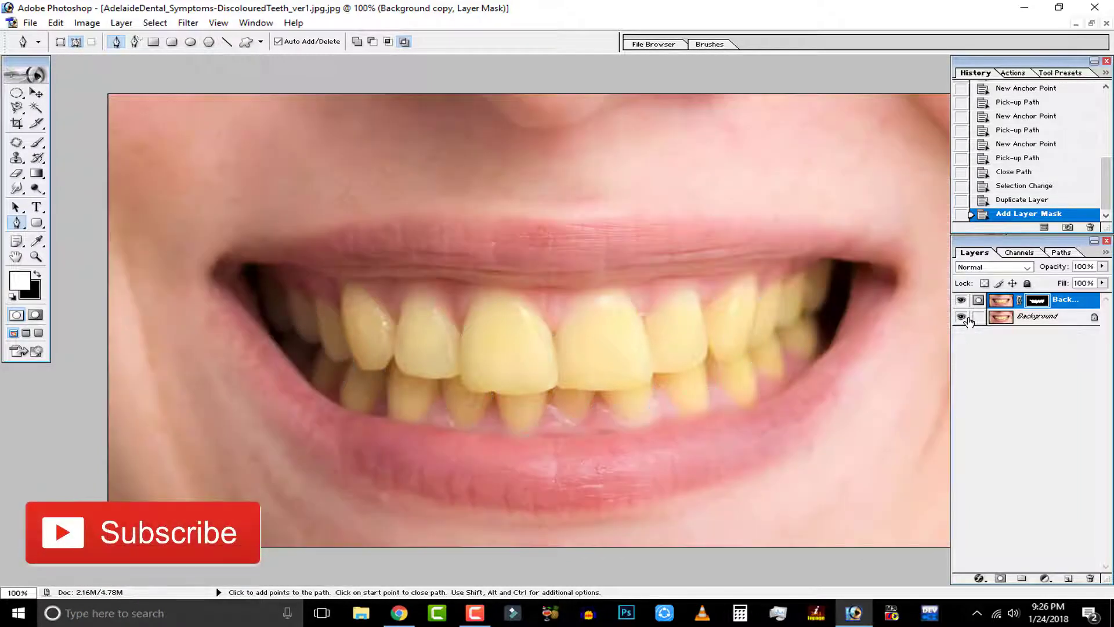
pyautogui.click(963, 317)
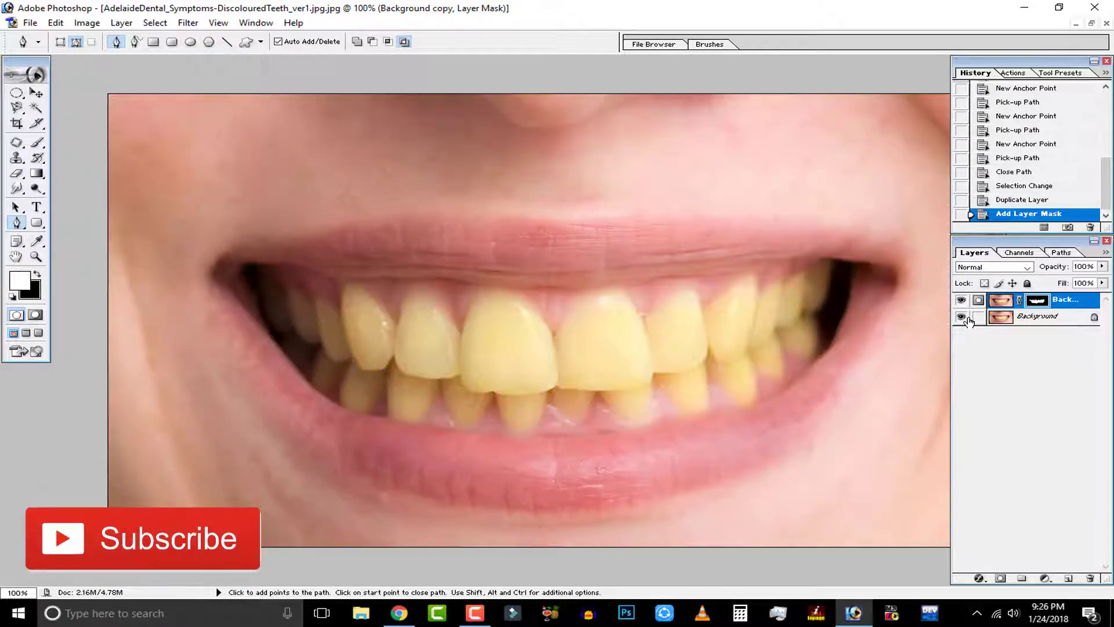
# Step: Start a Hue/Saturation adjustment on the masked copy's image instead of its mask, with Saturation at -35 and Lightness at +20
pyautogui.click(1001, 300)
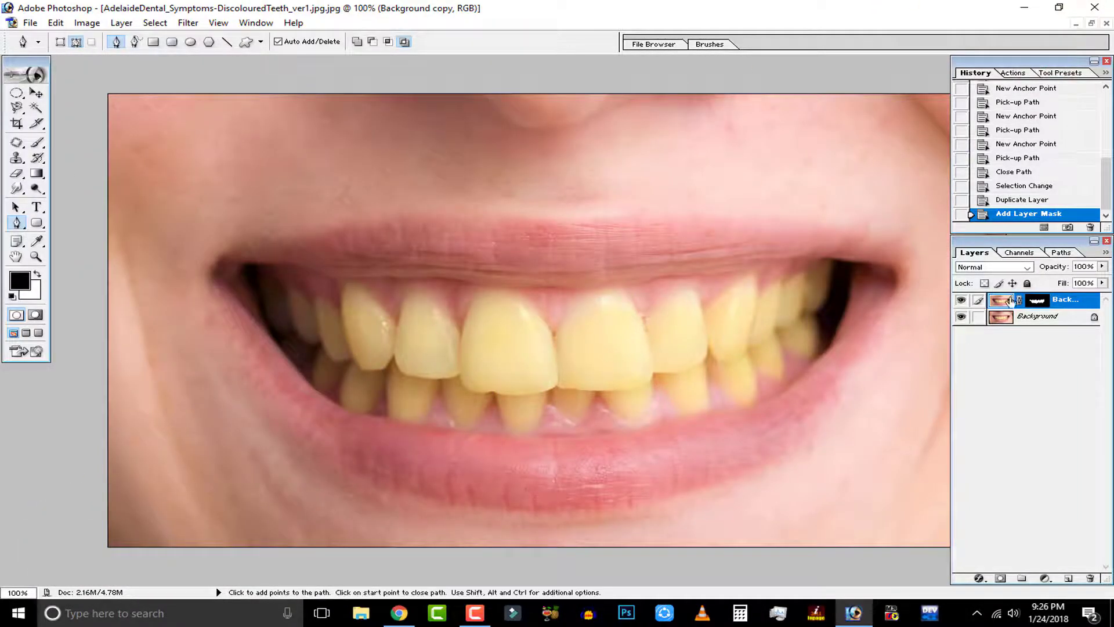
pyautogui.click(86, 24)
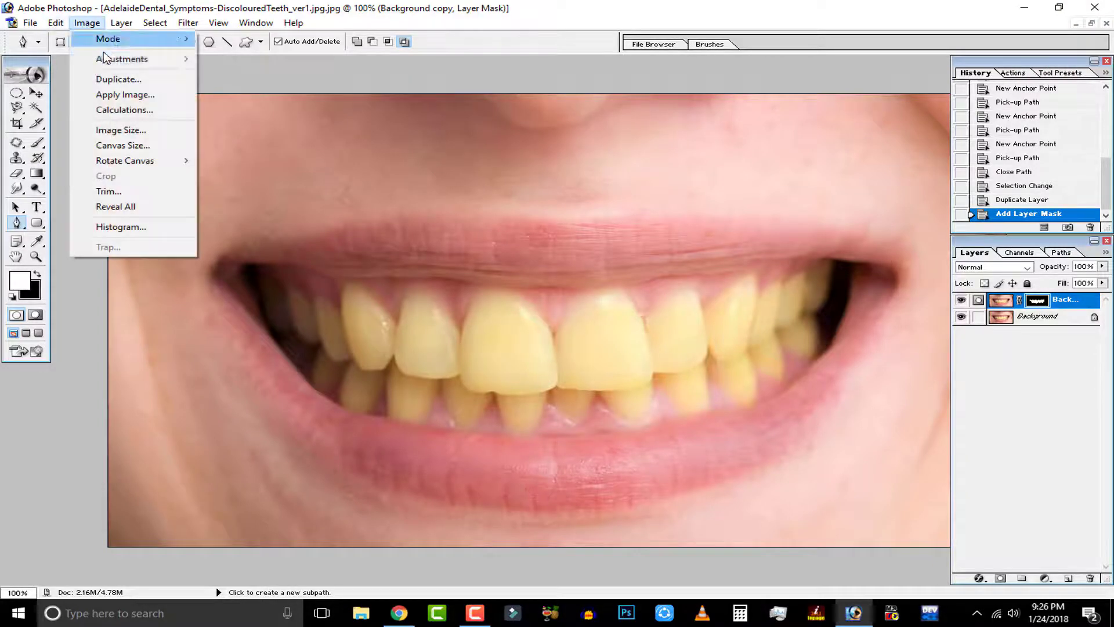
pyautogui.moveTo(104, 57)
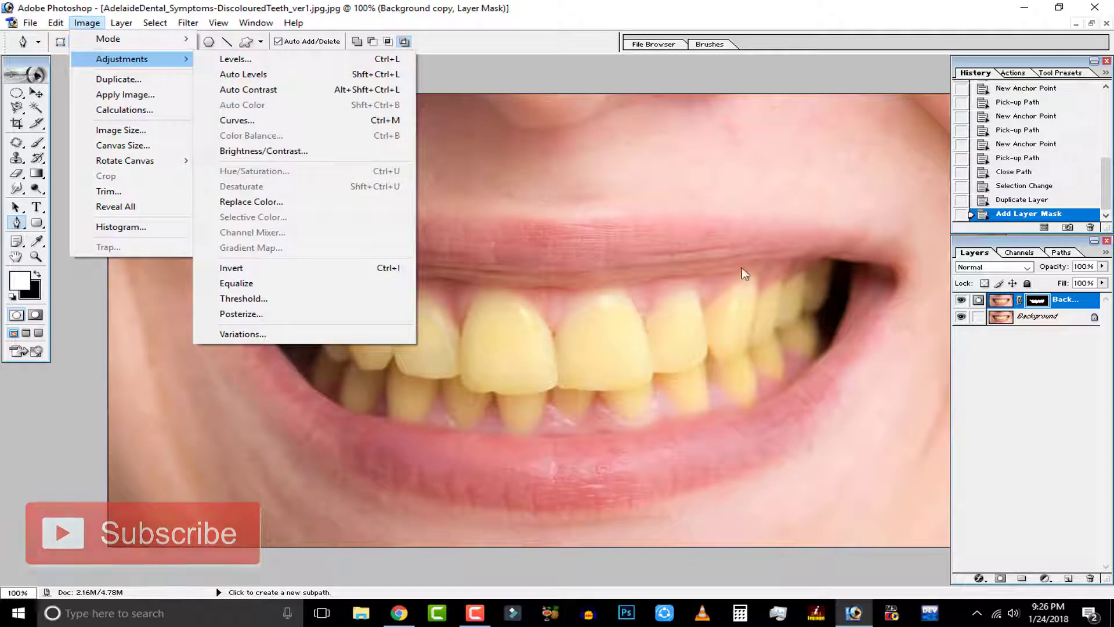
pyautogui.click(1000, 301)
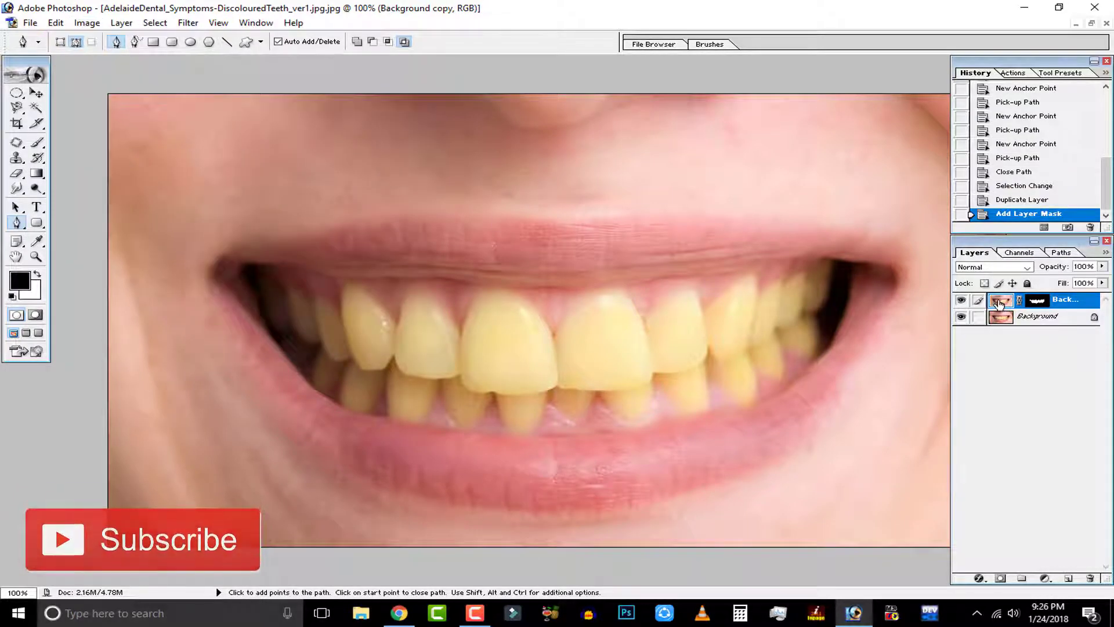
pyautogui.click(90, 23)
pyautogui.moveTo(119, 62)
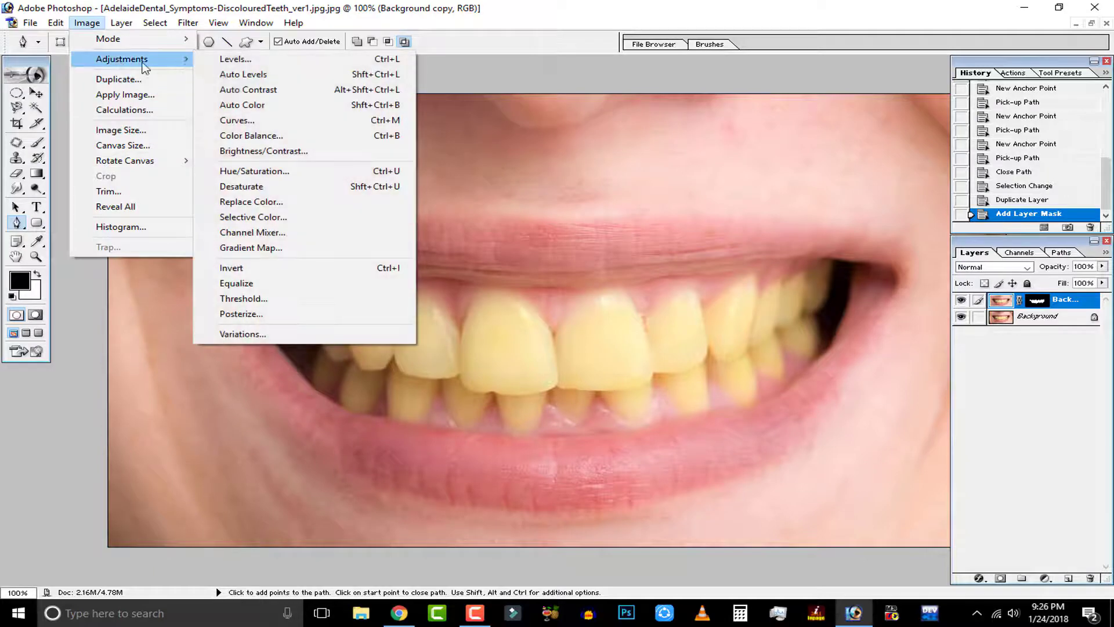
pyautogui.click(277, 173)
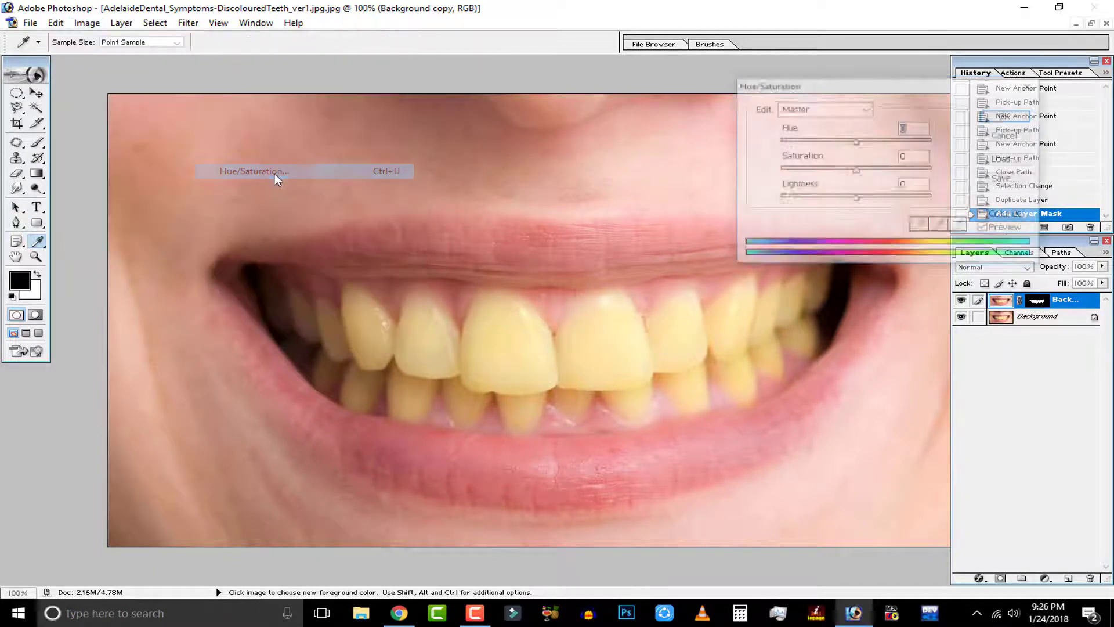
pyautogui.moveTo(856, 95); pyautogui.dragTo(858, 61)
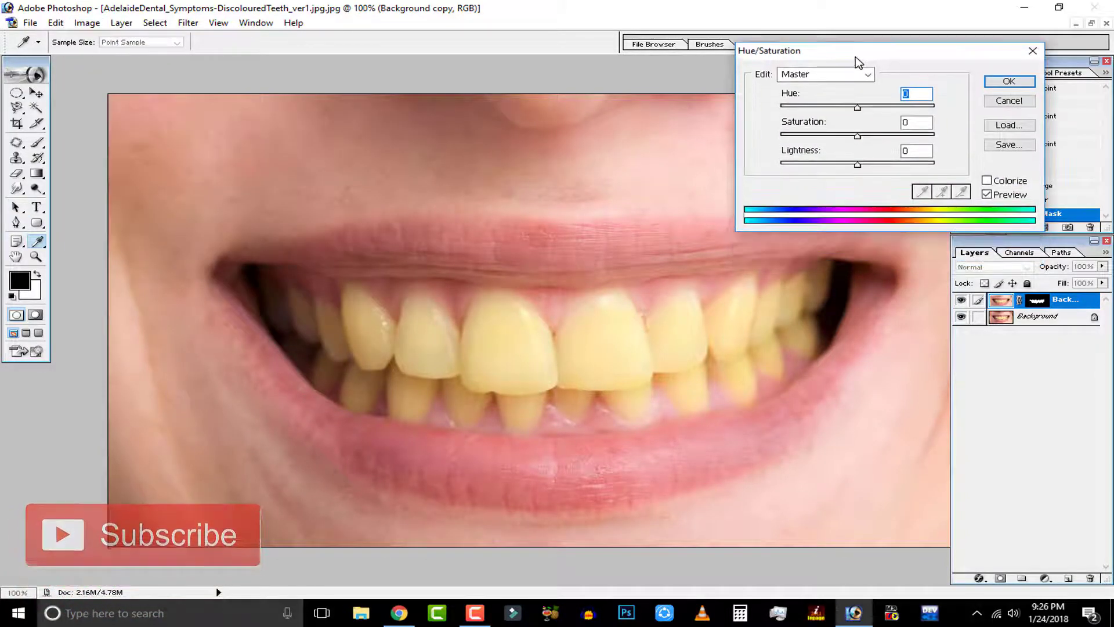
pyautogui.moveTo(857, 134); pyautogui.dragTo(825, 138)
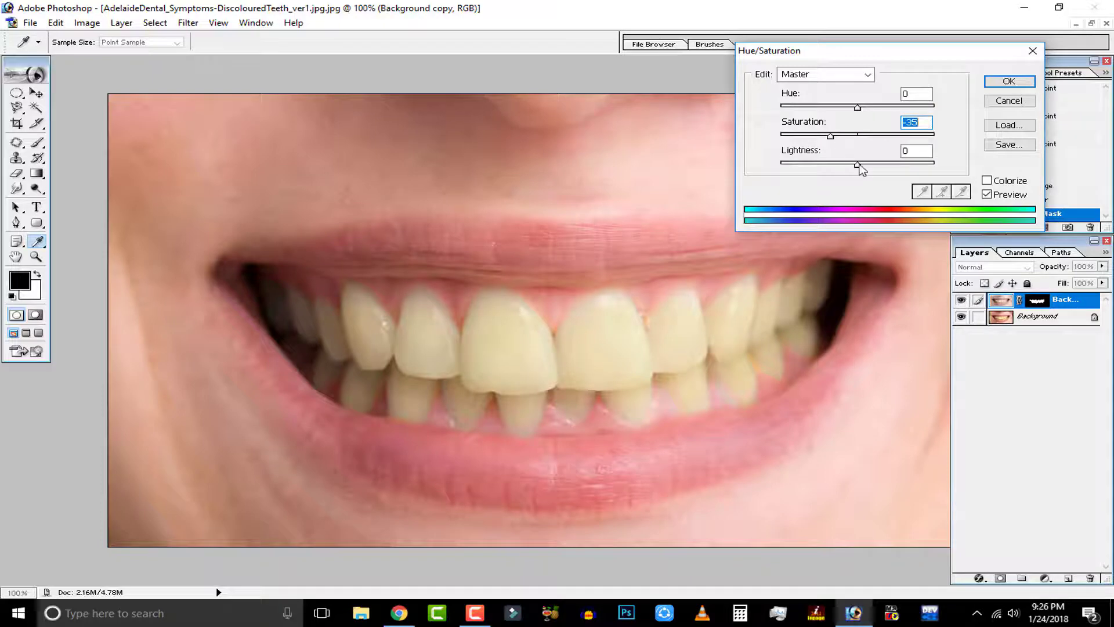
pyautogui.moveTo(868, 168); pyautogui.dragTo(876, 168)
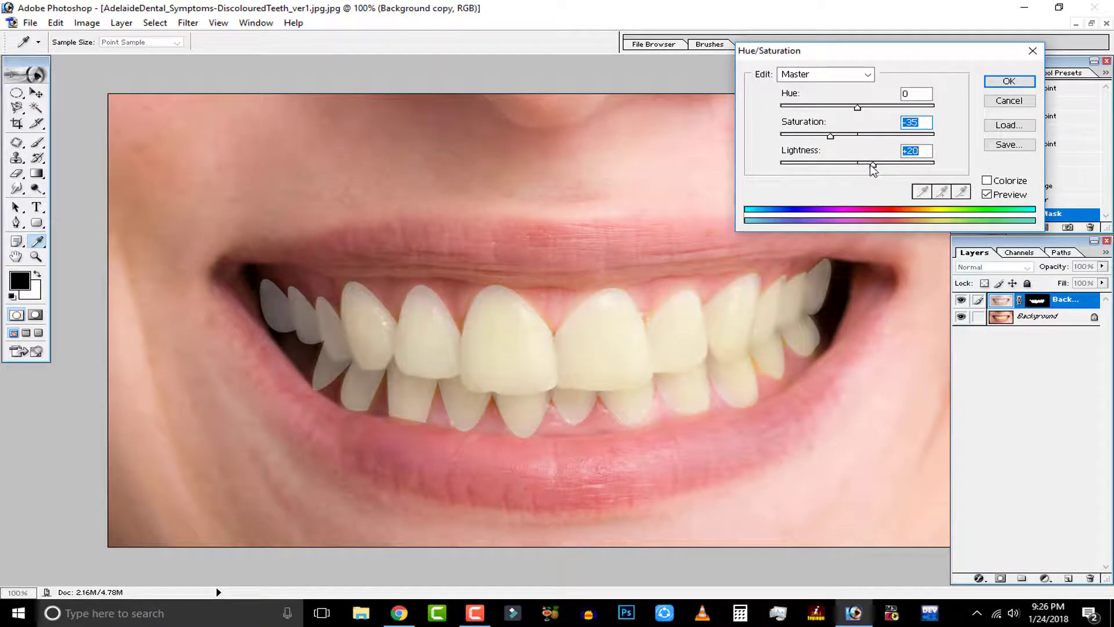
pyautogui.moveTo(873, 168); pyautogui.dragTo(875, 170)
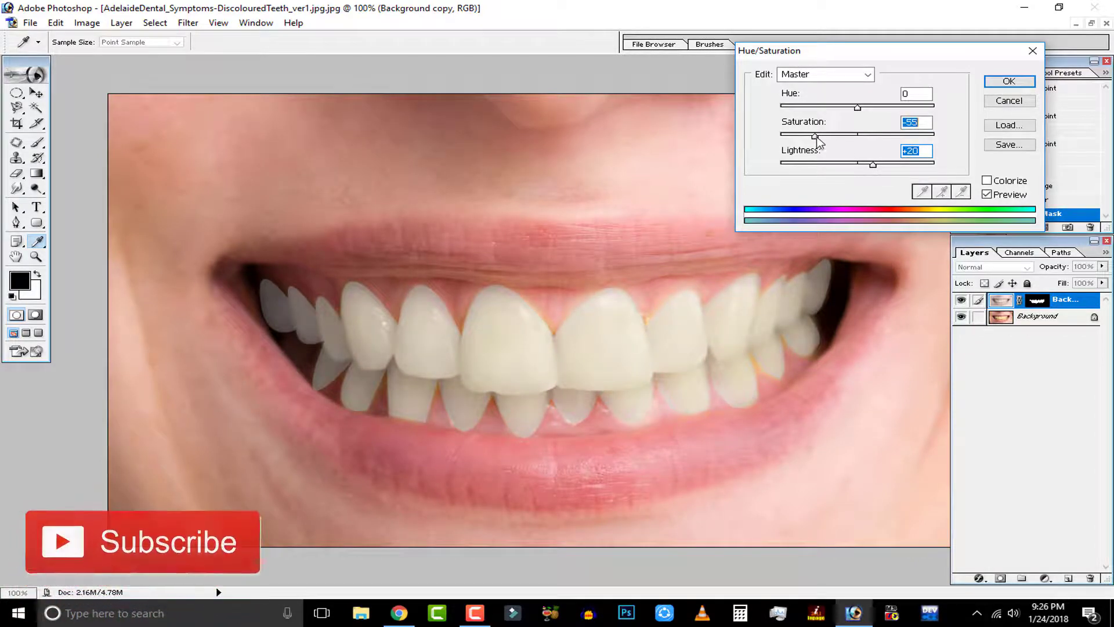
# Step: Set Saturation to -53 and Lightness to +30 and apply the Hue/Saturation adjustment
pyautogui.moveTo(813, 138); pyautogui.dragTo(841, 141)
pyautogui.press('Escape')
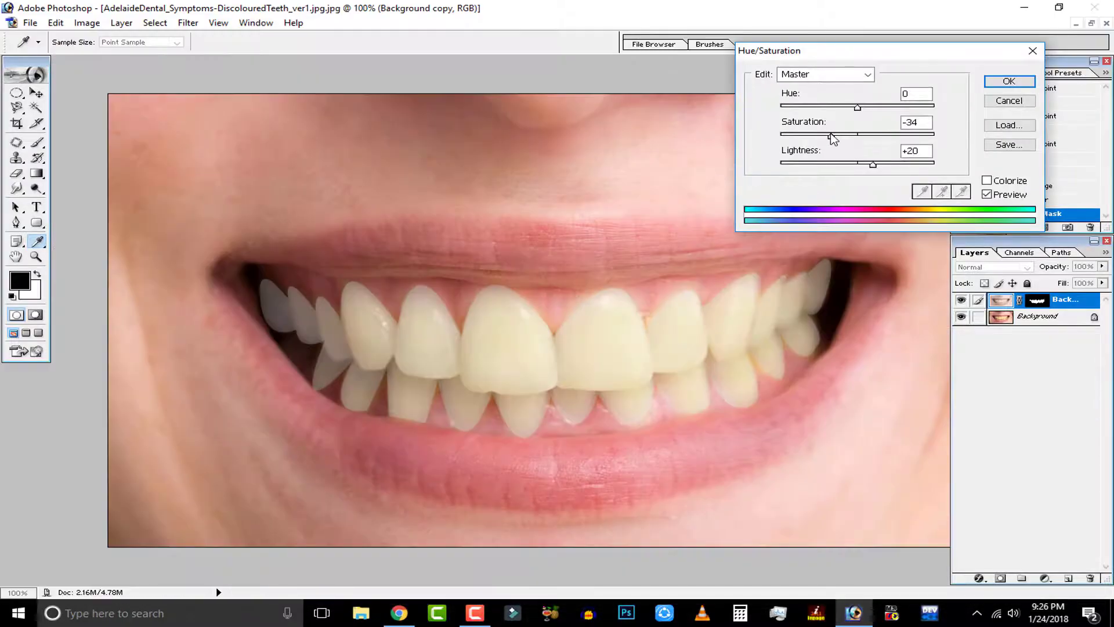
pyautogui.moveTo(823, 138); pyautogui.dragTo(814, 138)
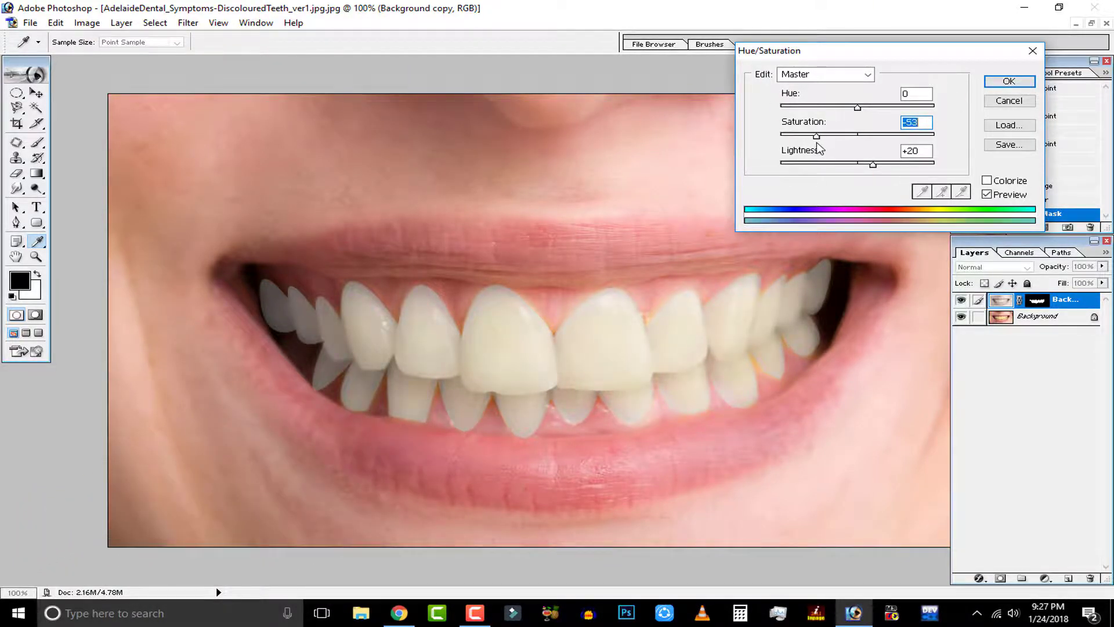
pyautogui.moveTo(873, 165); pyautogui.dragTo(880, 165)
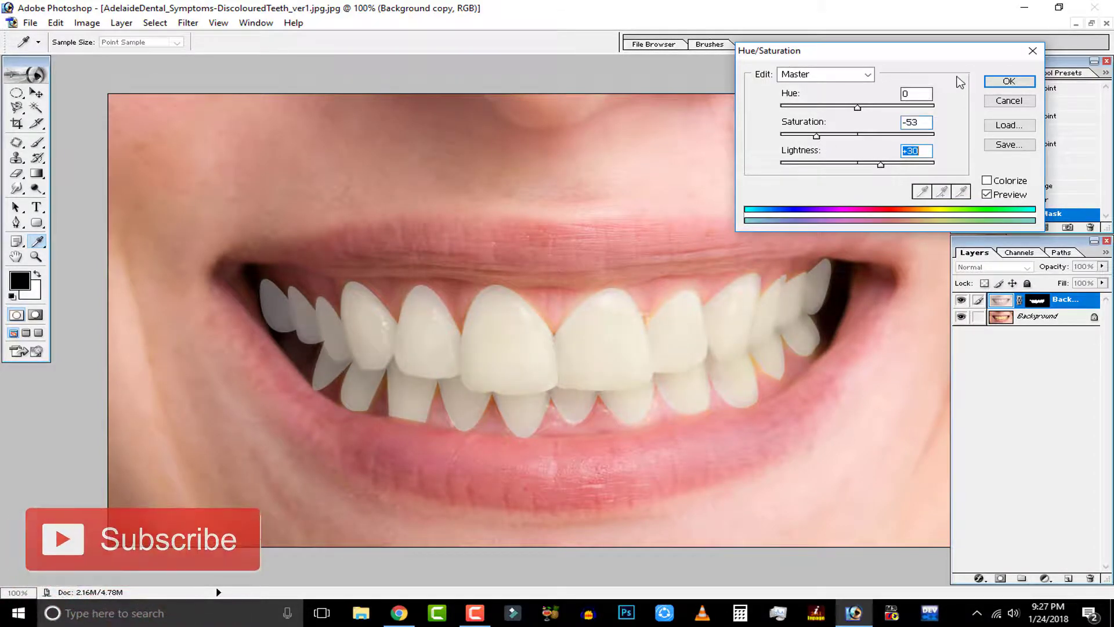
pyautogui.click(991, 85)
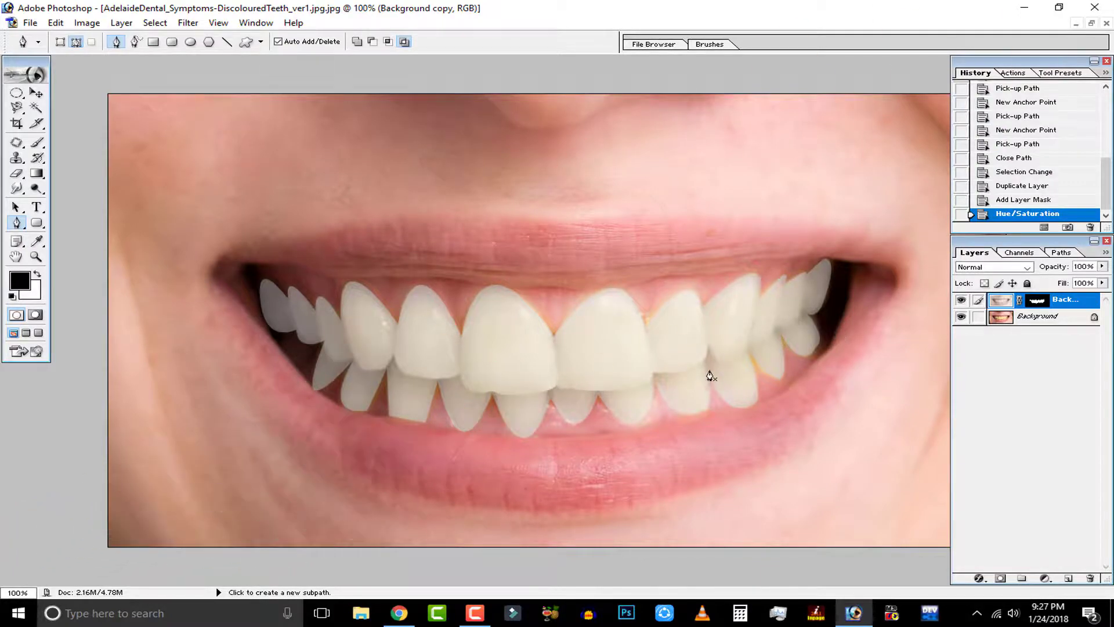
# Step: View the whole photo at 66.7% and compare the teeth before and after by hiding and showing the Background copy layer
pyautogui.hotkey('ctrl', '-')
pyautogui.hotkey('ctrl', '-')
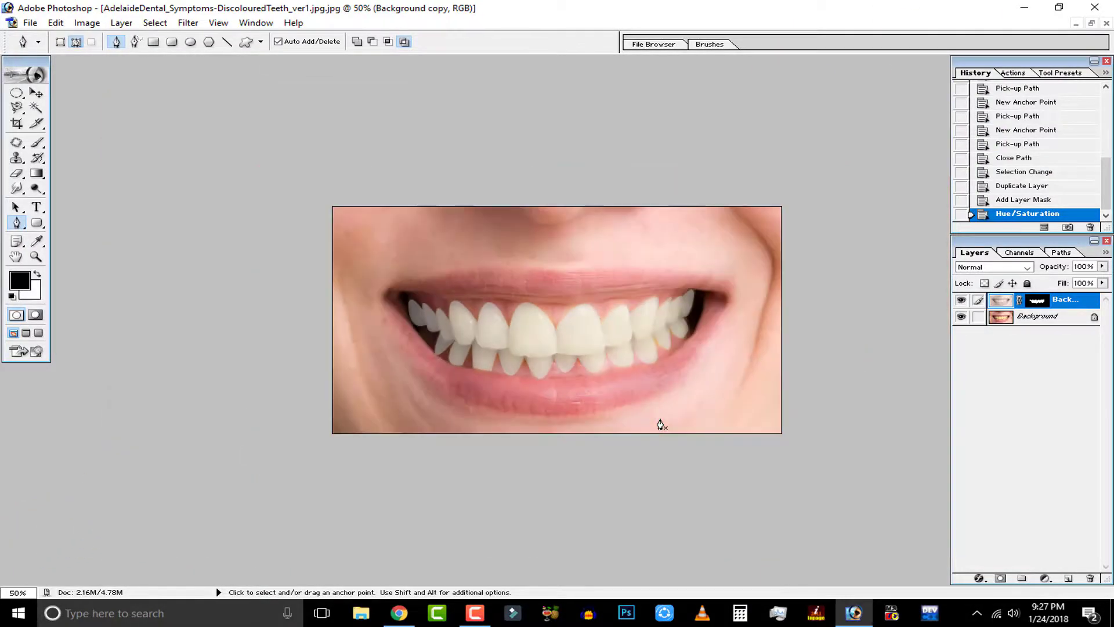
pyautogui.hotkey('ctrl', '+')
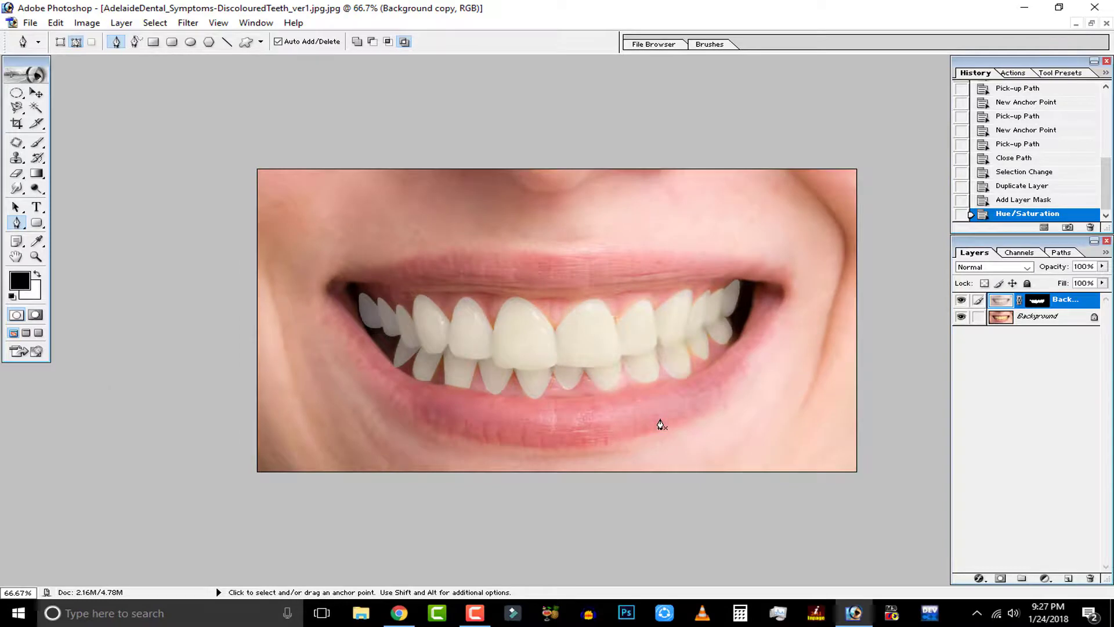
pyautogui.click(961, 300)
pyautogui.click(961, 301)
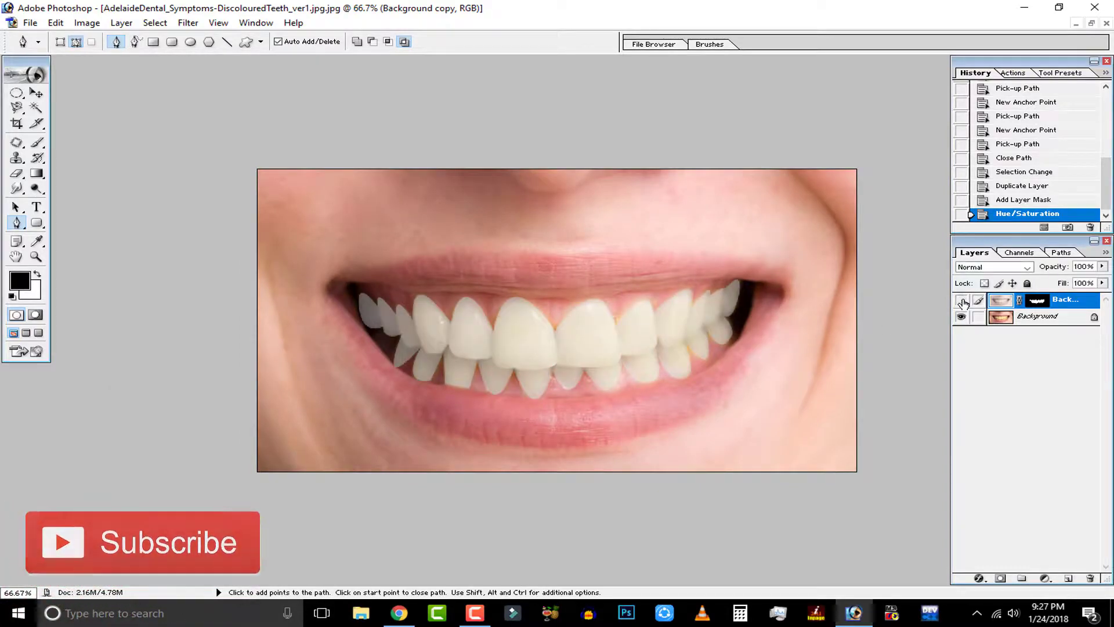
pyautogui.click(961, 301)
pyautogui.click(962, 301)
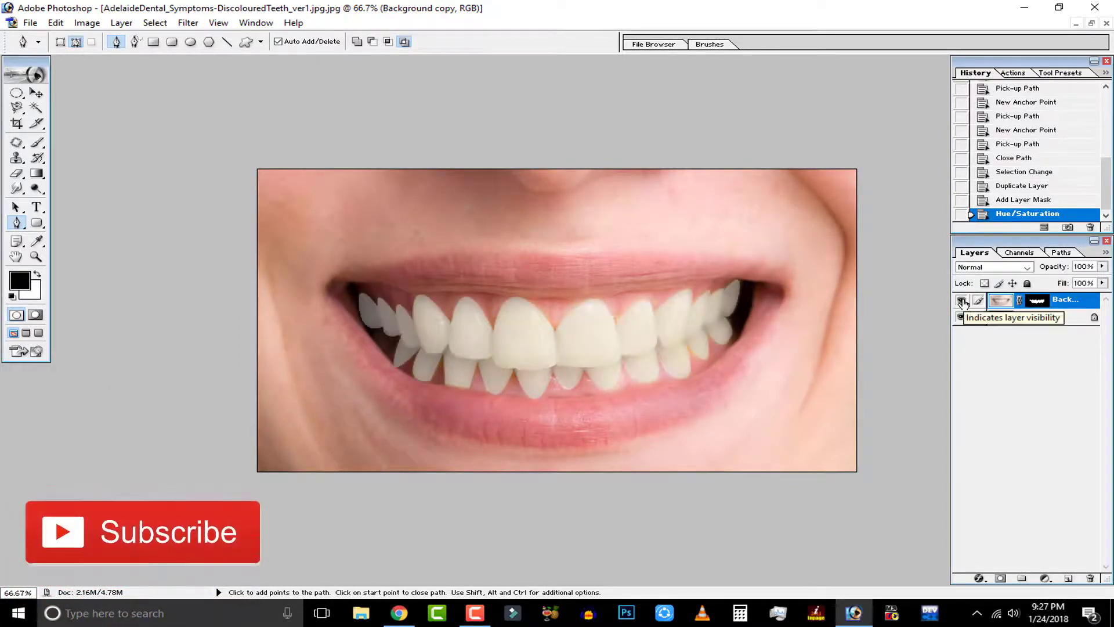